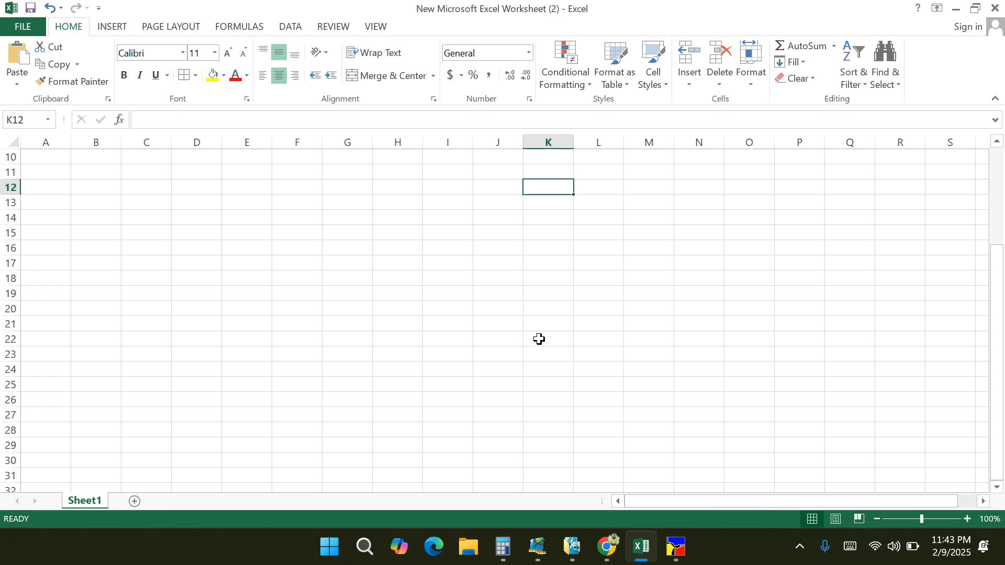
- Examine the size ratio table's sizes, lay counts and pieces, and the formulas behind its total quantities
scroll(538, 341, up, 3)
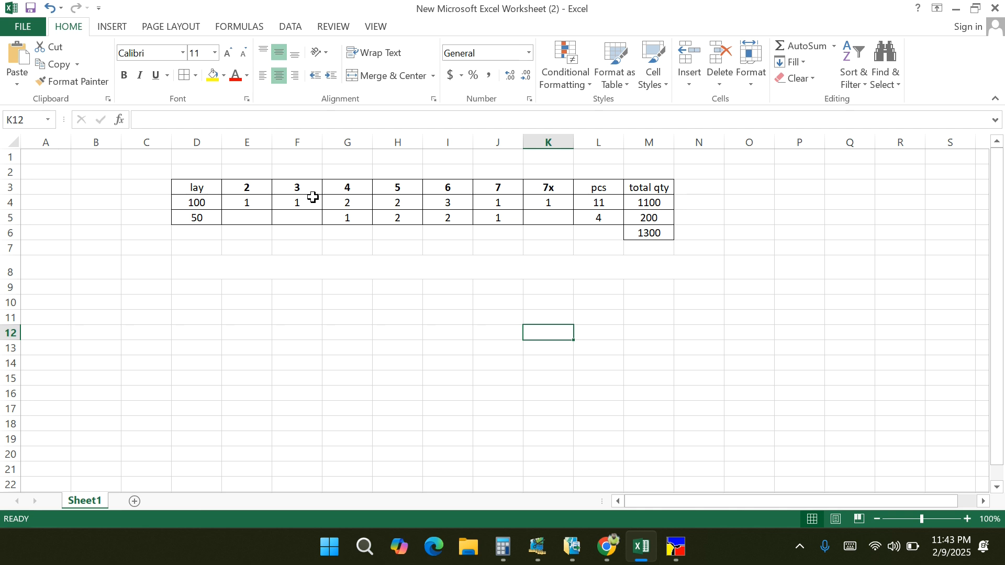
drag(259, 189, 545, 188)
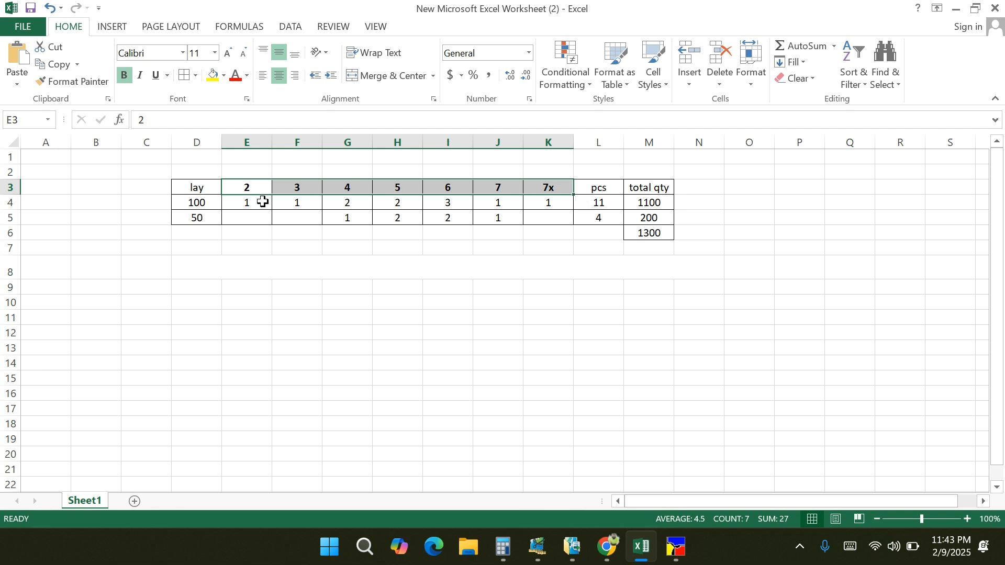
click(186, 203)
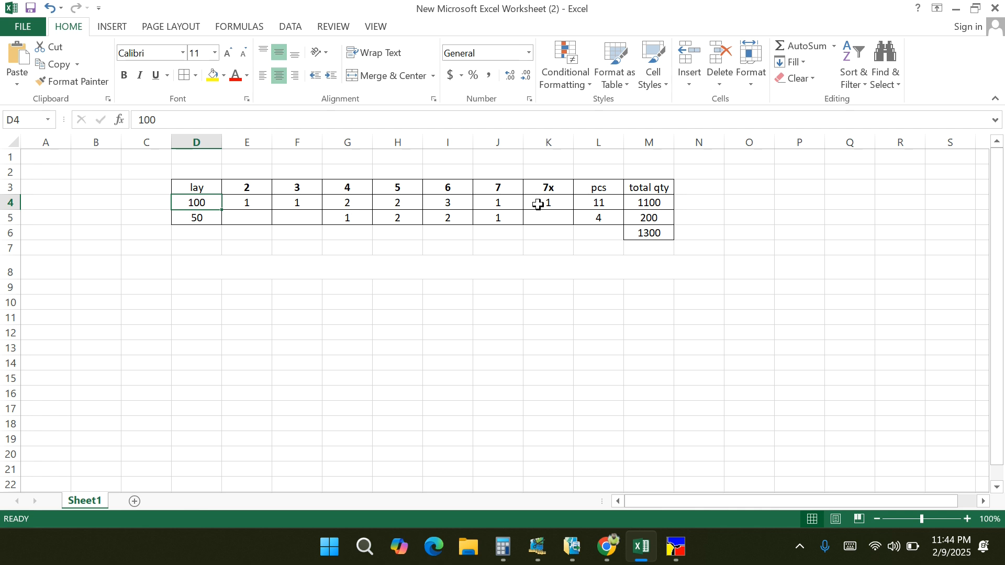
click(600, 203)
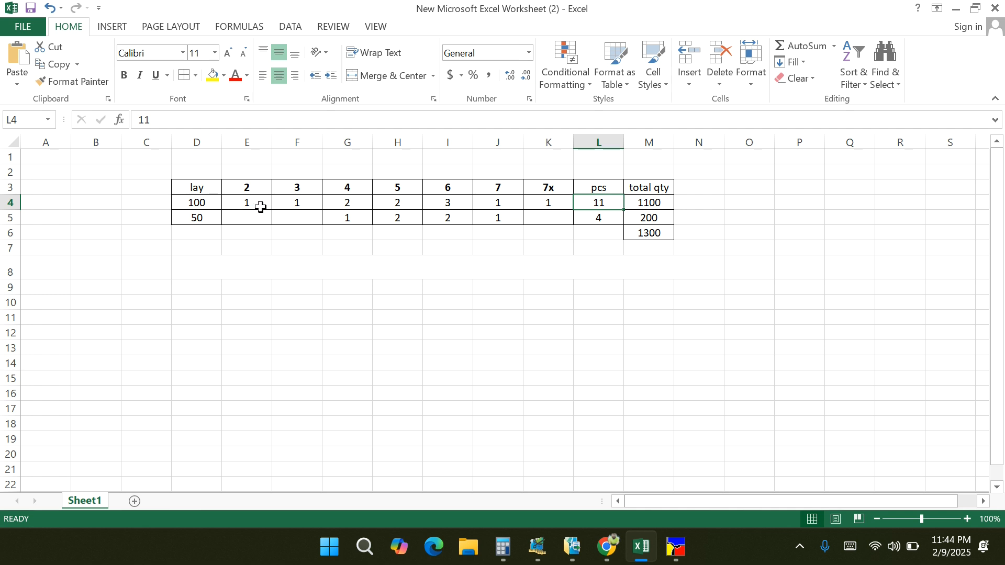
click(661, 206)
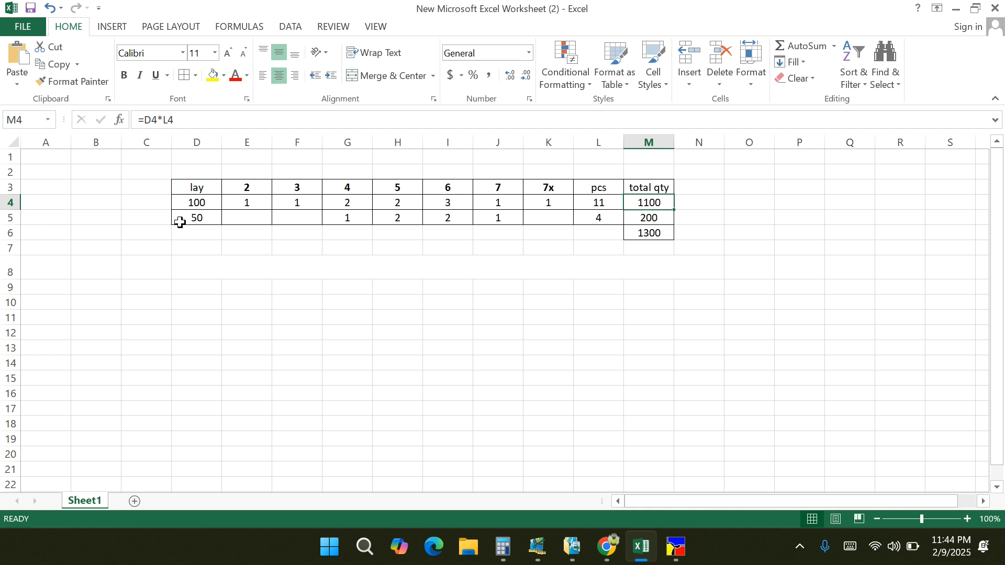
click(9, 218)
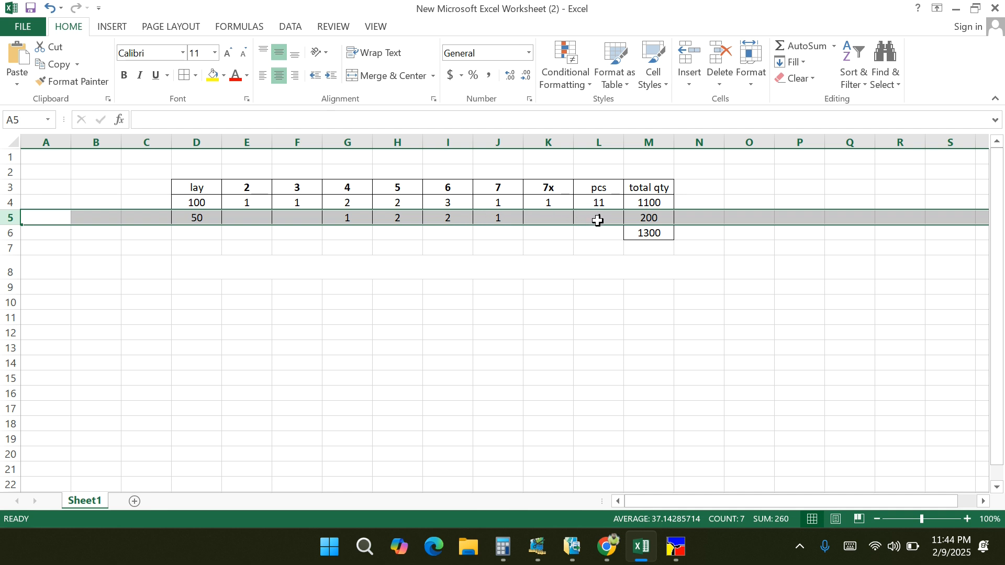
click(658, 219)
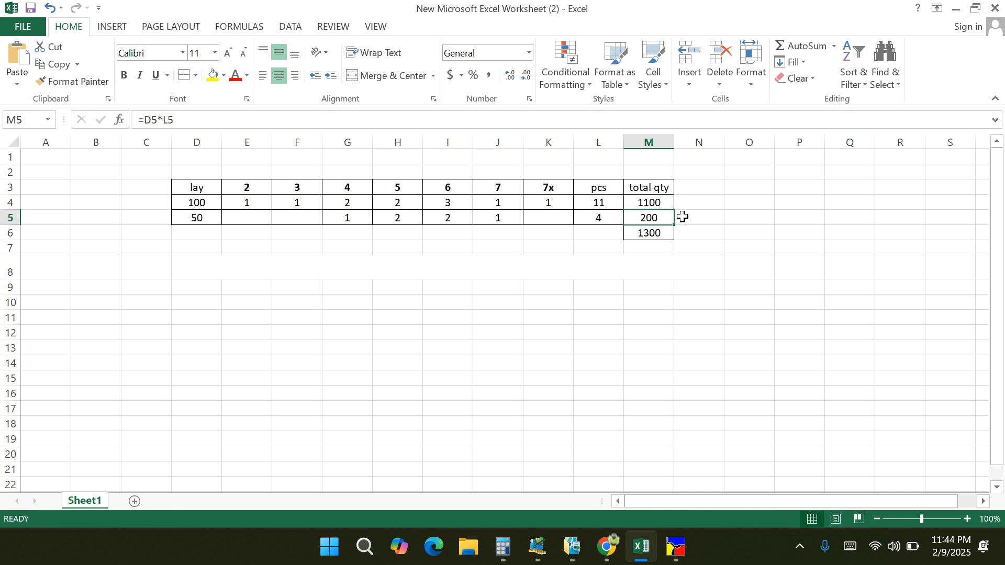
drag(658, 204, 653, 233)
click(653, 234)
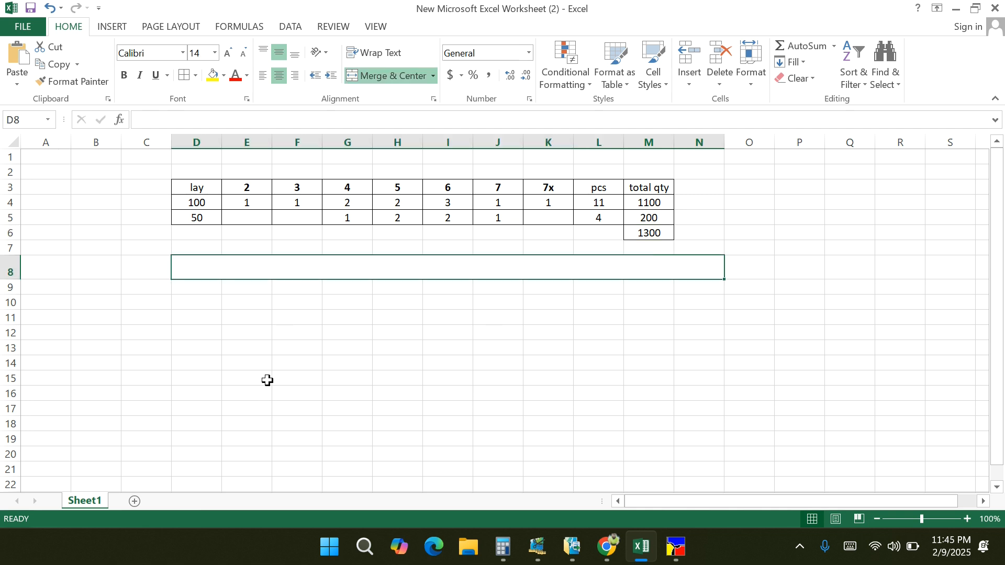
click(258, 334)
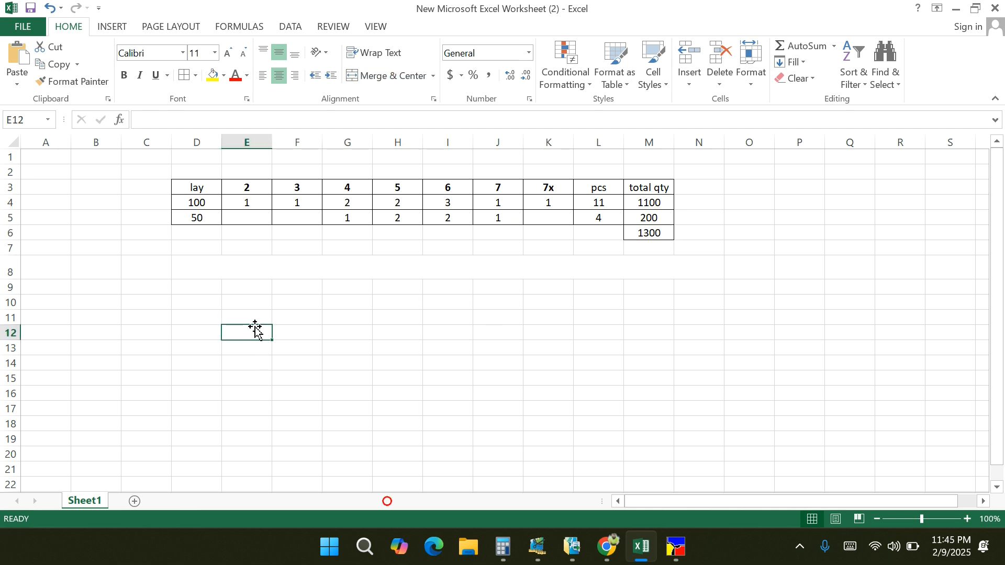
click(186, 316)
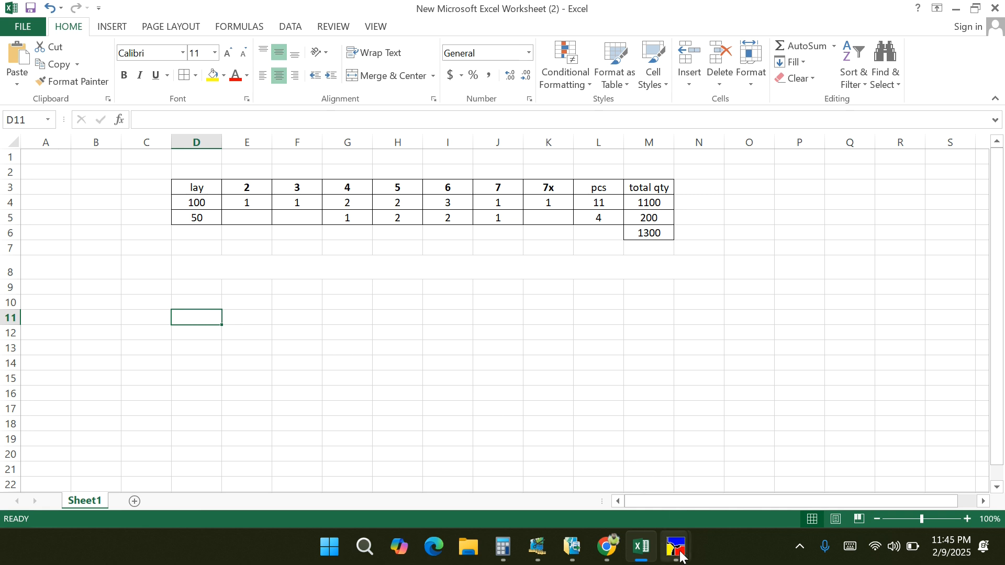
- Switch to Marker Making and check the length of the ITFCB01-11 PES marker
mouse_move(680, 555)
click(745, 458)
click(556, 387)
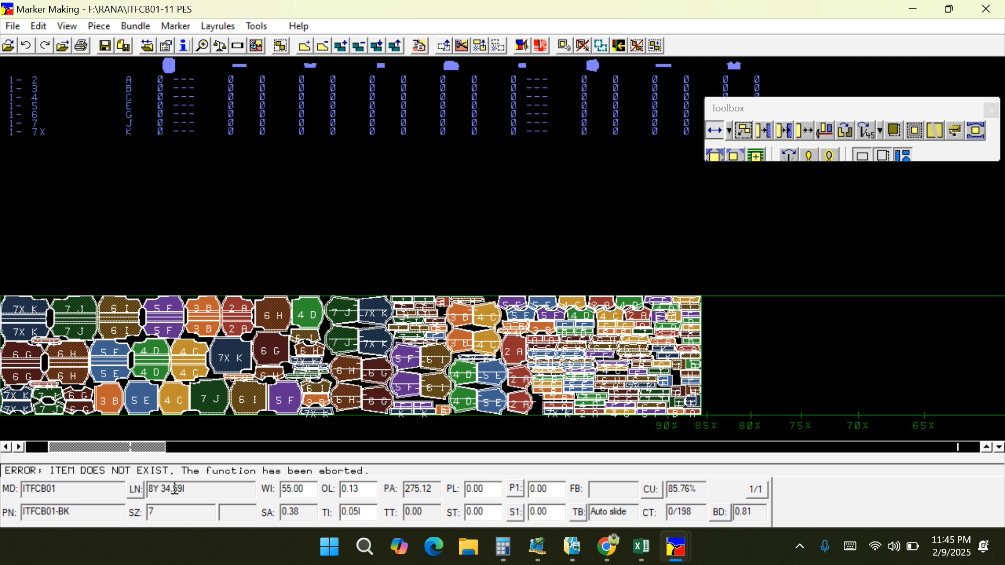
click(149, 416)
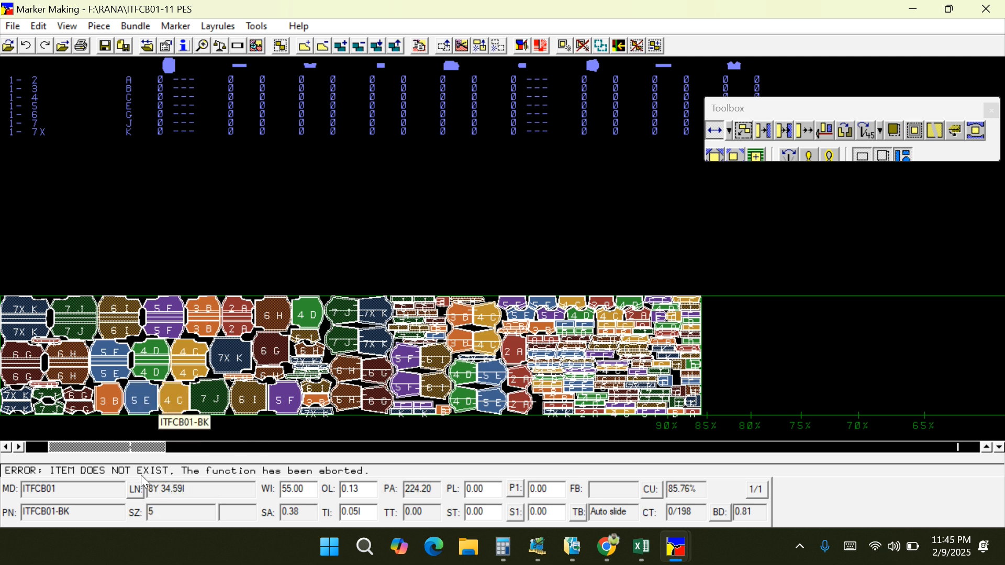
- Switch to Calculator and convert the marker length's 34.59 inches to yards by dividing by 36
click(505, 558)
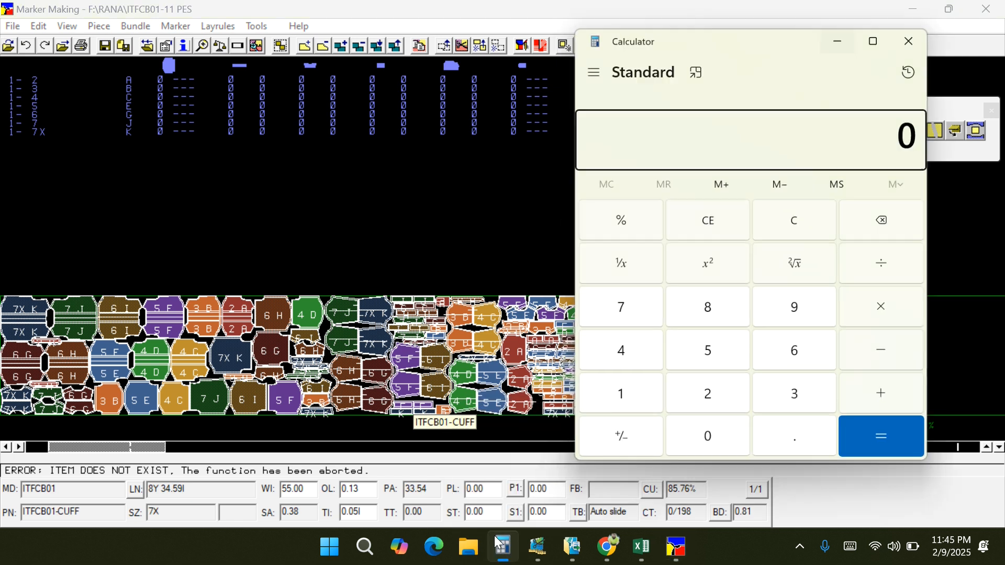
click(801, 392)
click(644, 359)
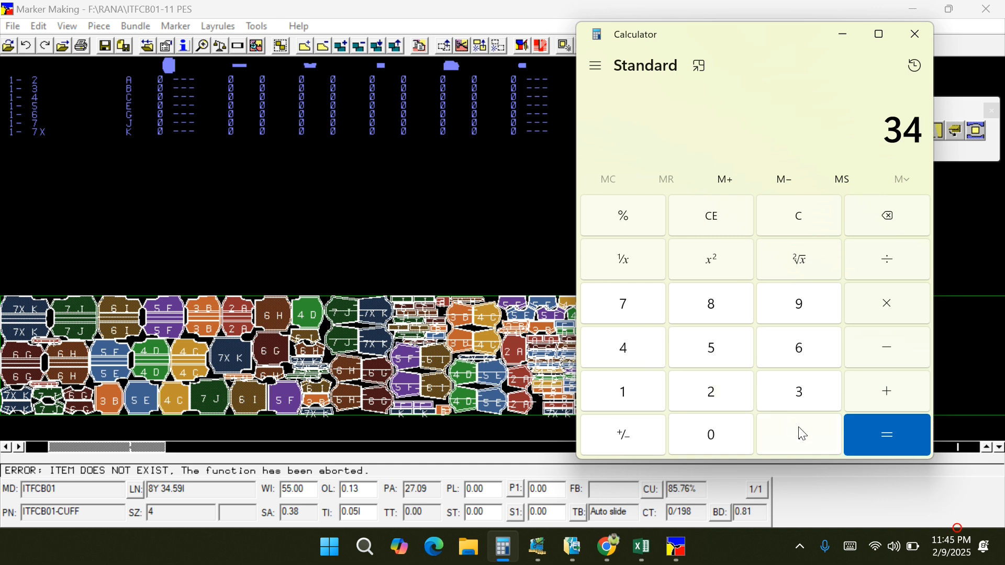
click(805, 436)
click(716, 352)
click(793, 311)
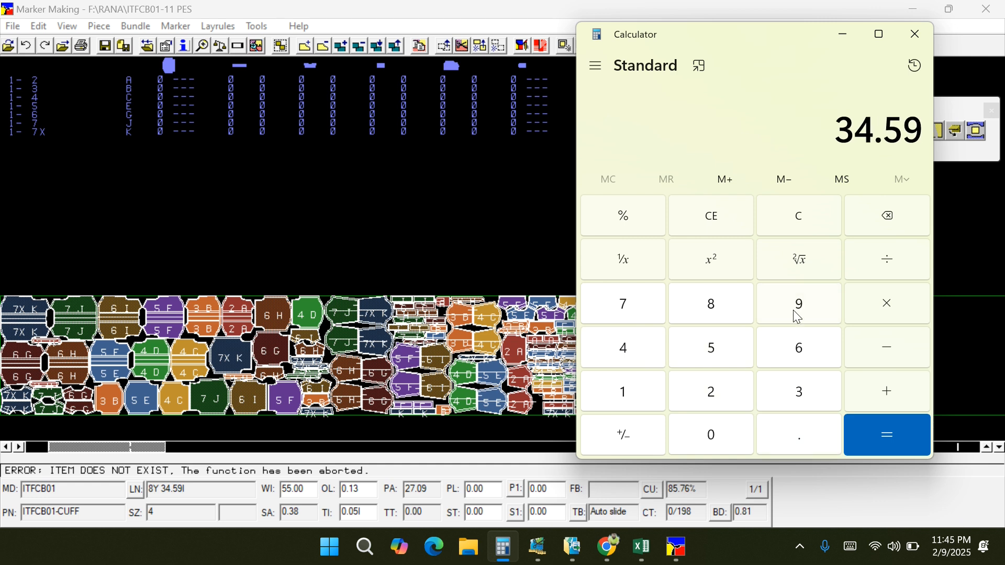
click(883, 260)
click(804, 393)
click(802, 352)
click(886, 429)
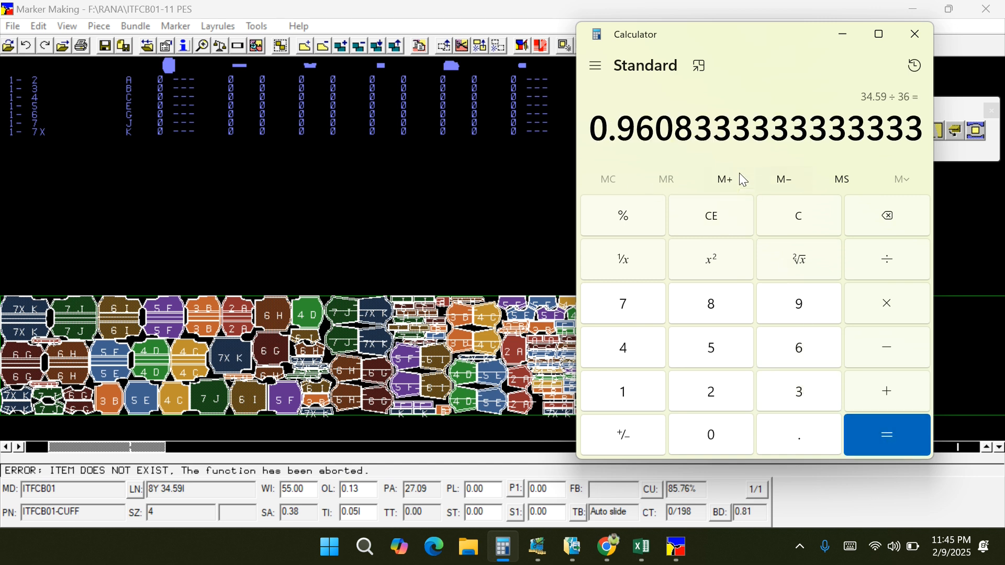
- Add the marker's 8 full yards to the converted value and put the calculator away
click(874, 391)
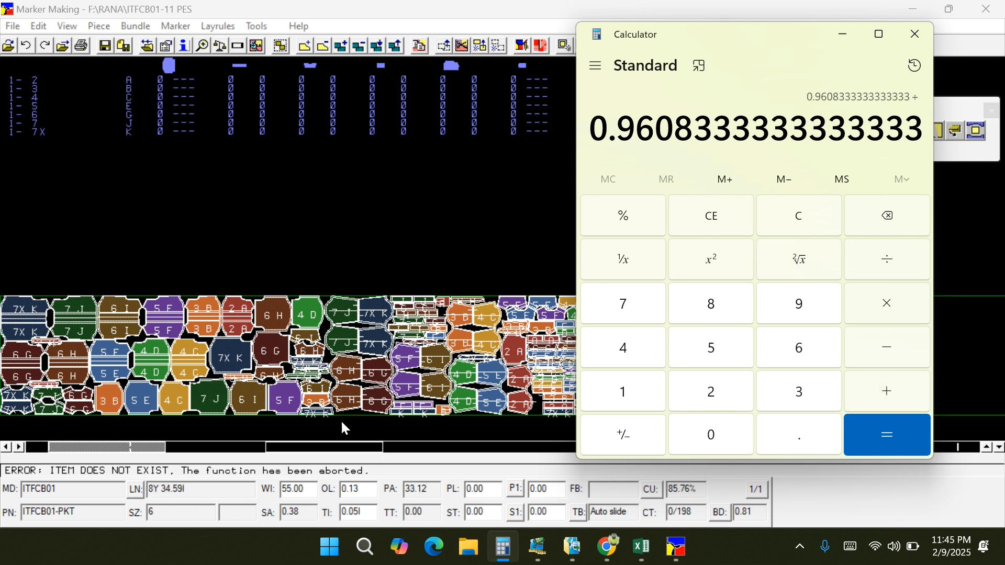
click(713, 306)
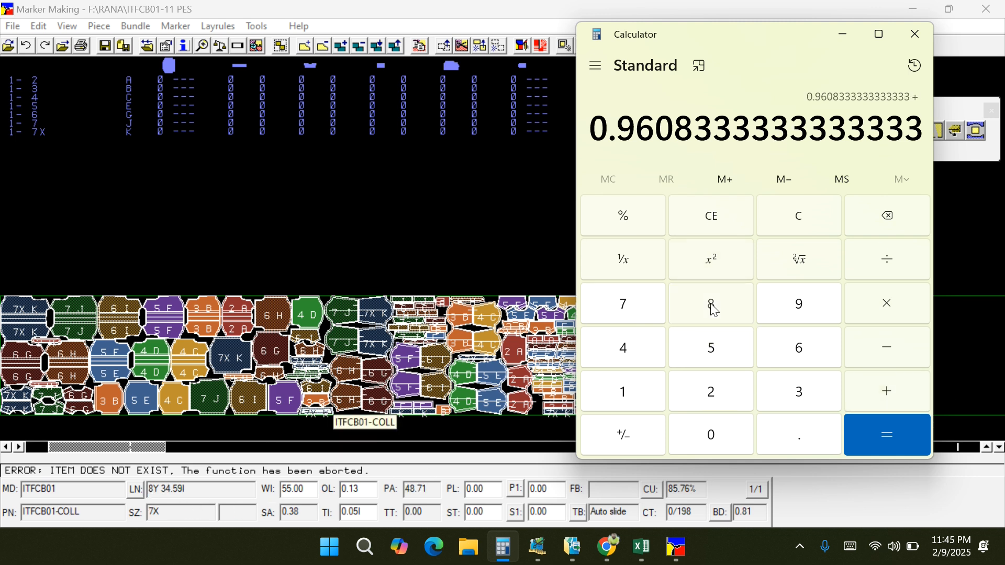
click(893, 440)
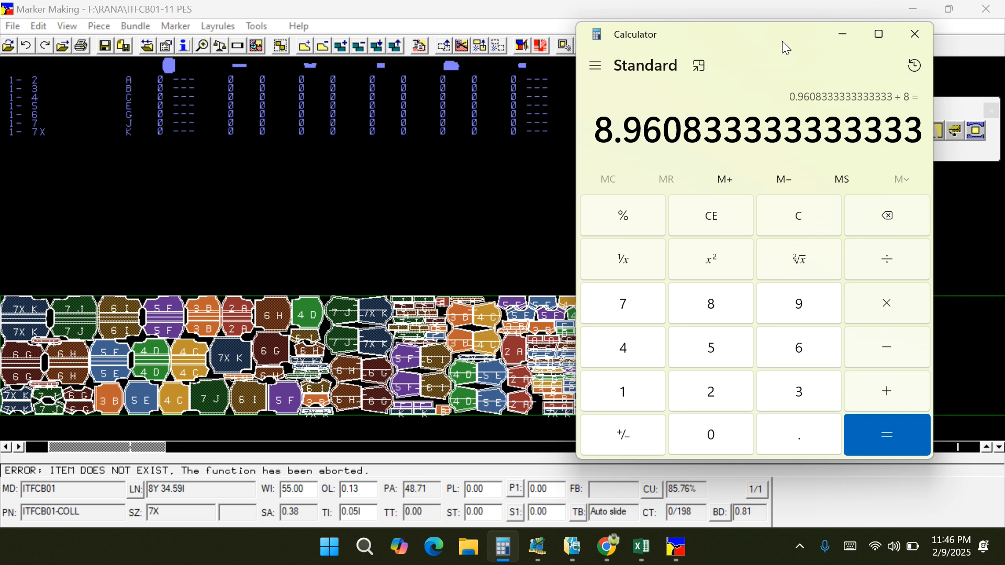
click(844, 37)
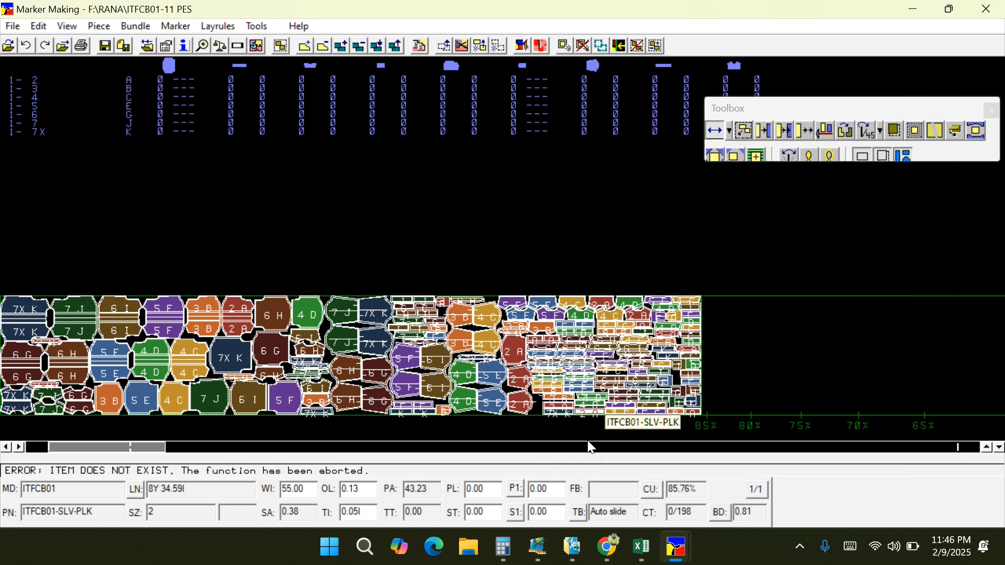
- Switch to Excel and enter marker number 1 in C10 with its length 8.96 in D10
click(642, 546)
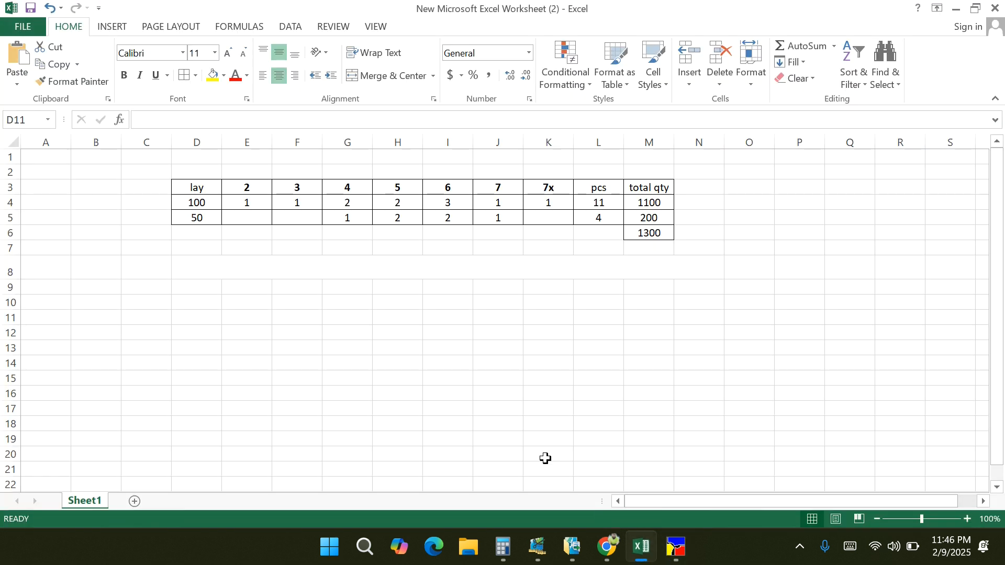
click(191, 300)
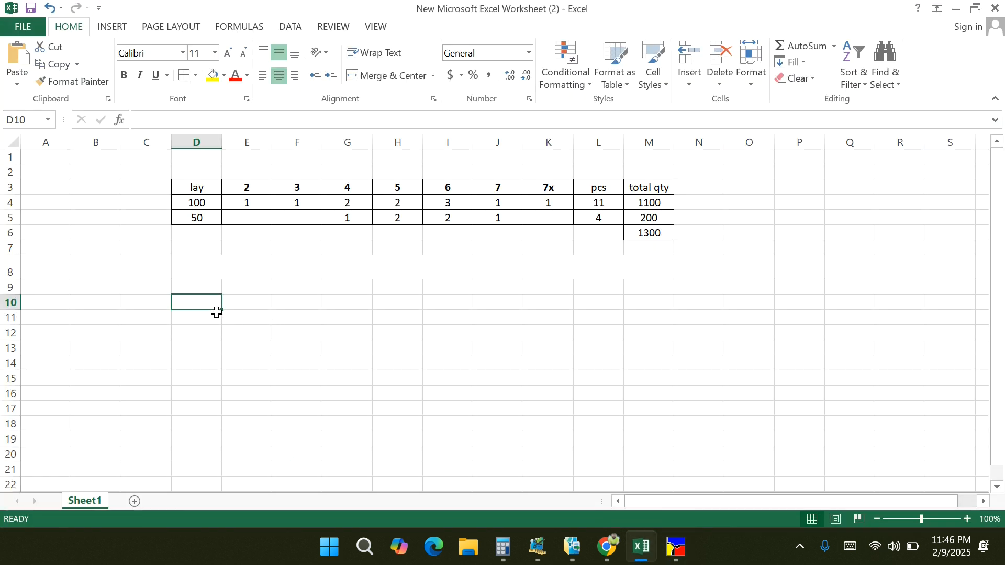
key(Left)
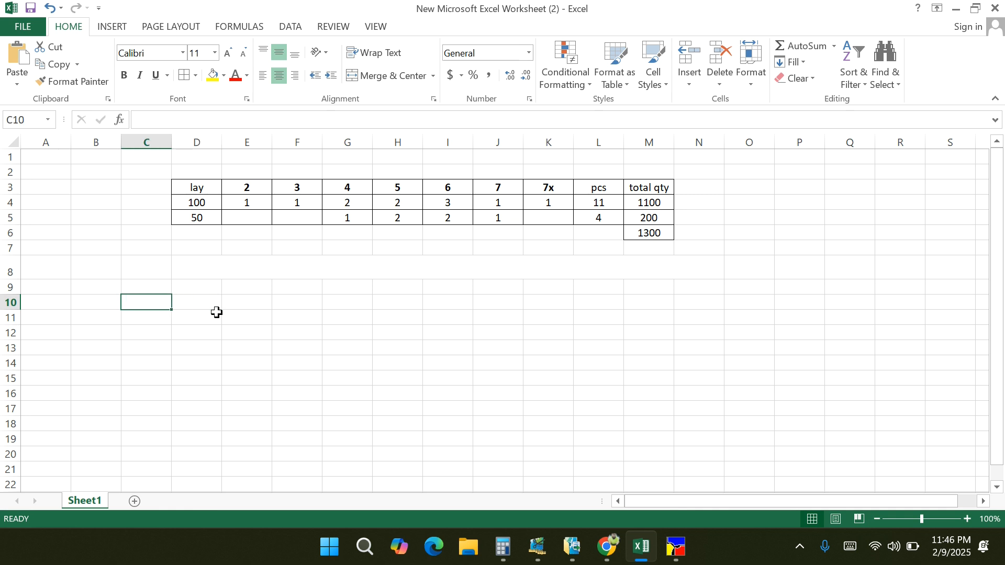
text(1)
key(Tab)
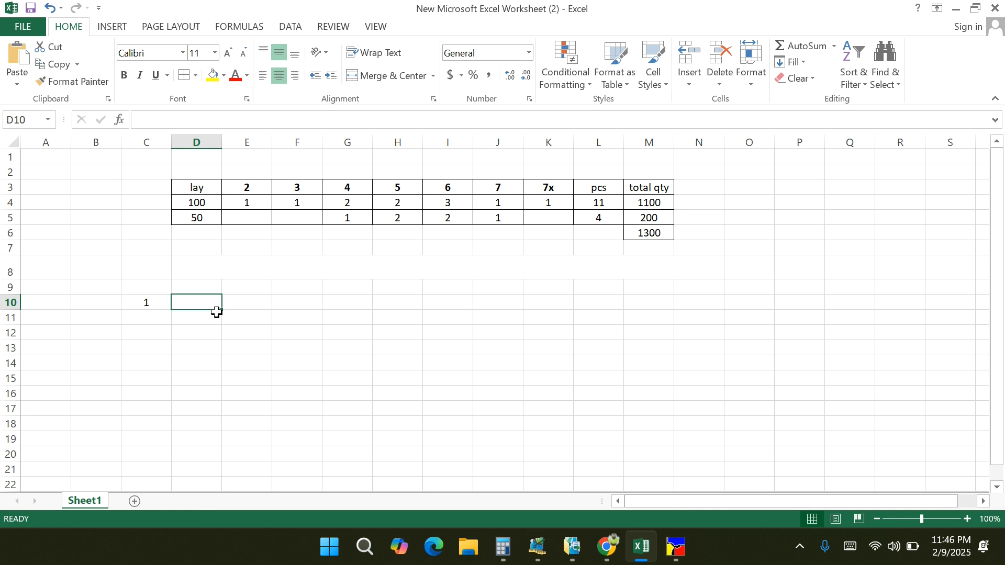
text(8.96)
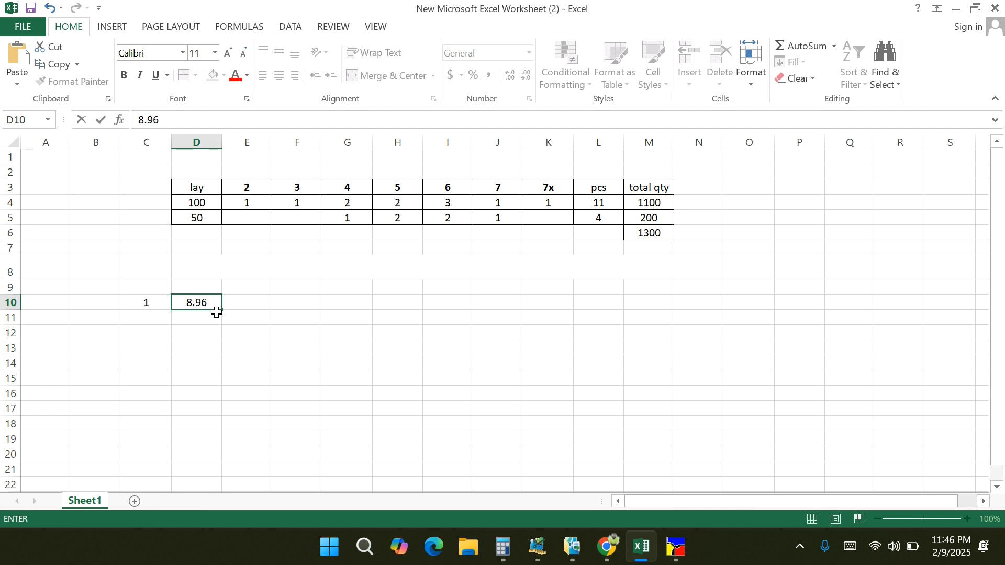
- Enter the heading "marker length" in cell D9 above the 8.96 value
key(Up)
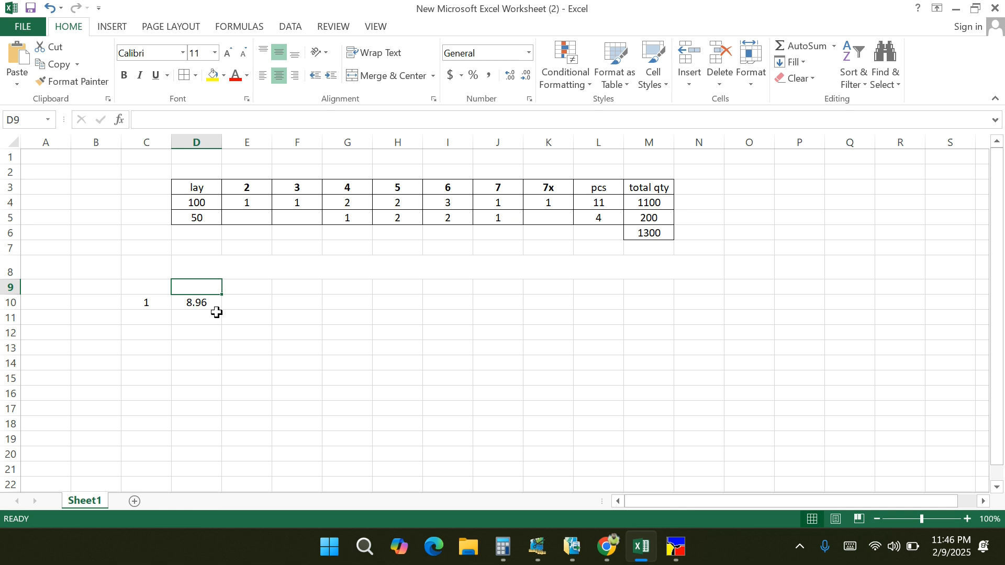
text(mark)
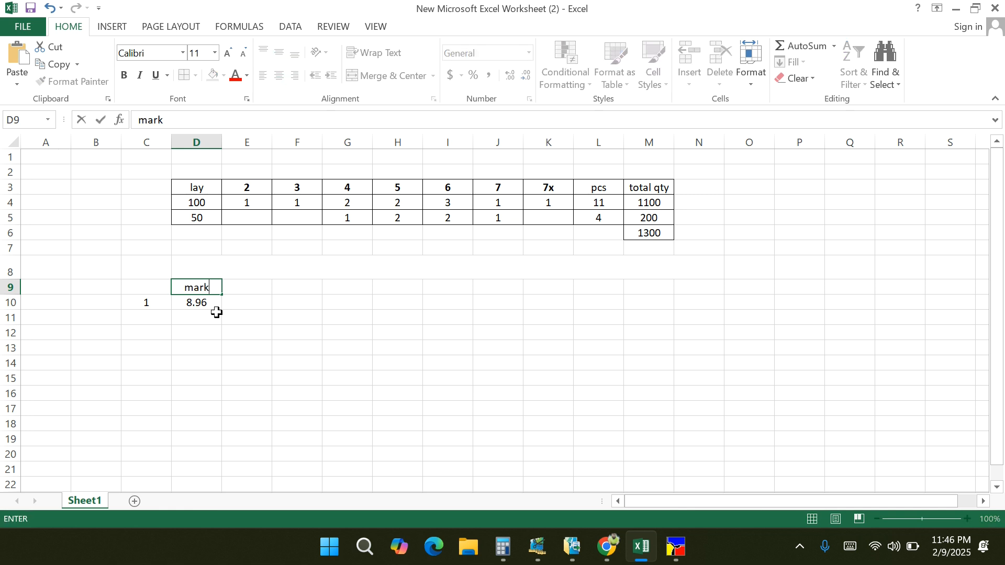
text(er length)
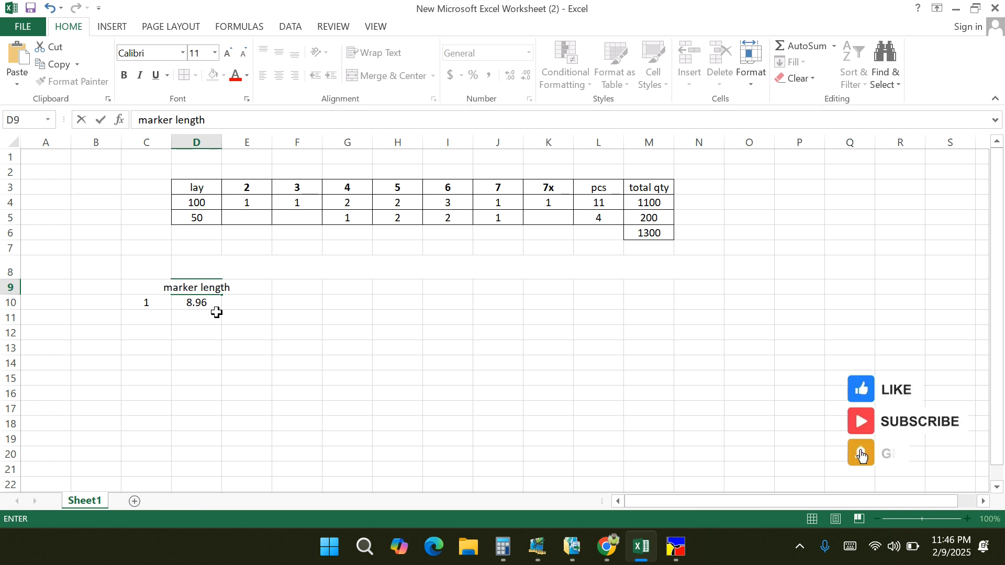
key(Return)
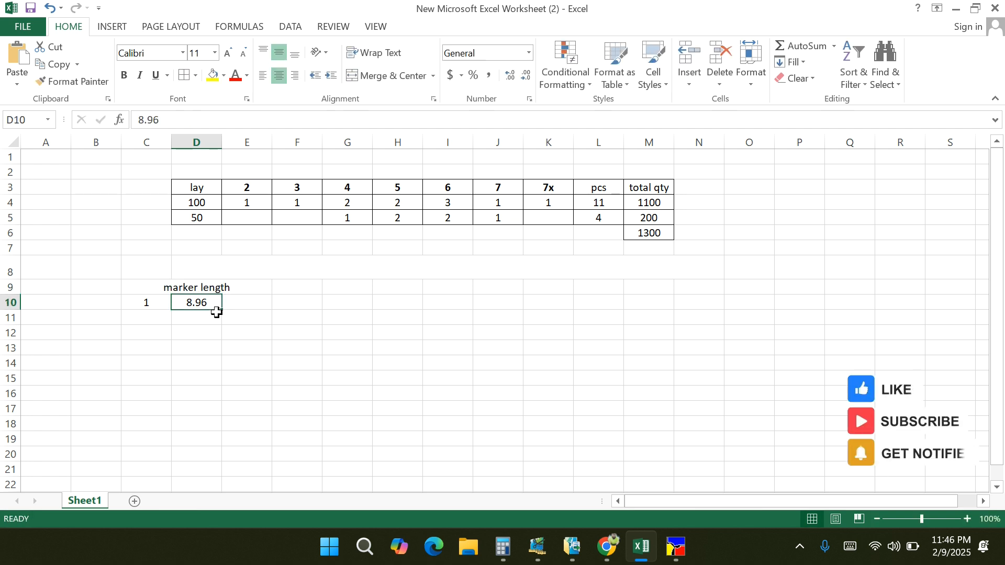
- Make row 9 taller and wrap the "marker length" heading within its cell
drag(11, 294, 12, 307)
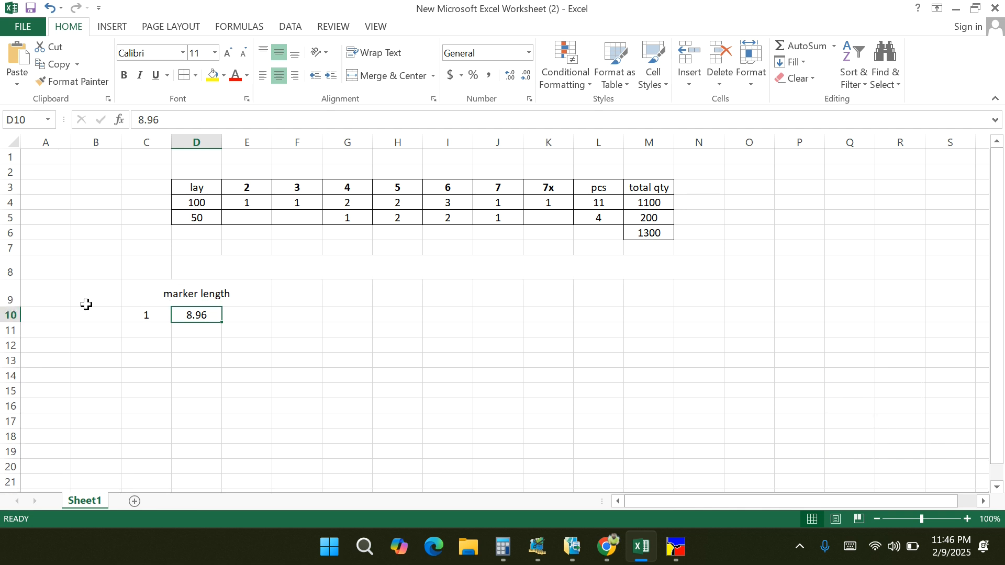
click(184, 293)
click(384, 55)
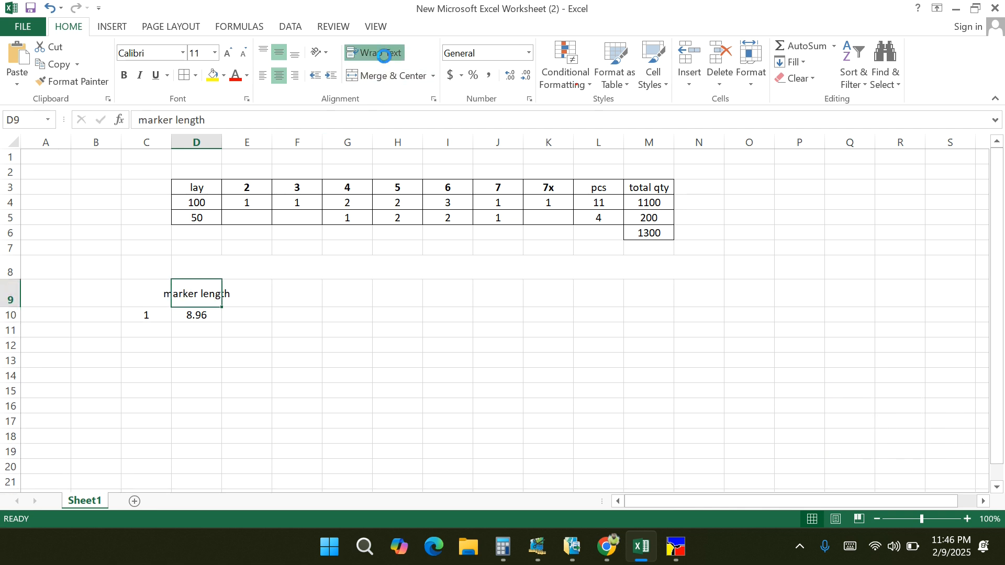
click(361, 371)
- Enter the heading "lay" in cell E9 beside the marker length heading
click(203, 297)
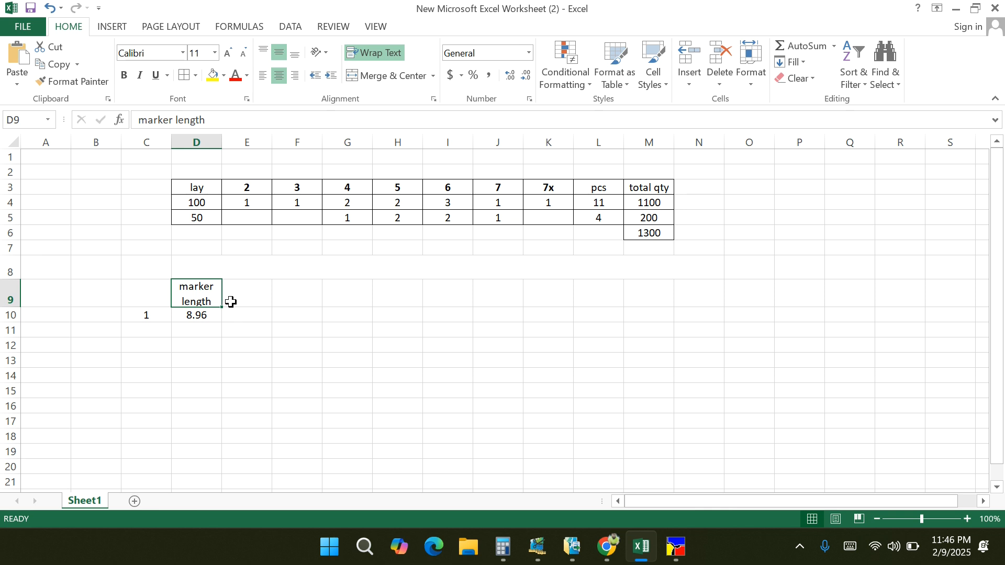
click(231, 302)
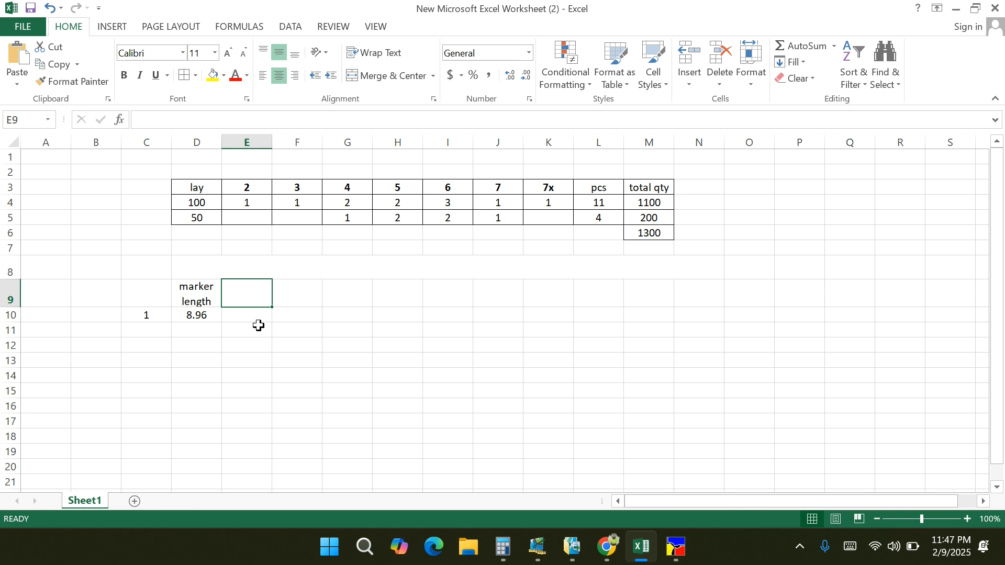
text(lay)
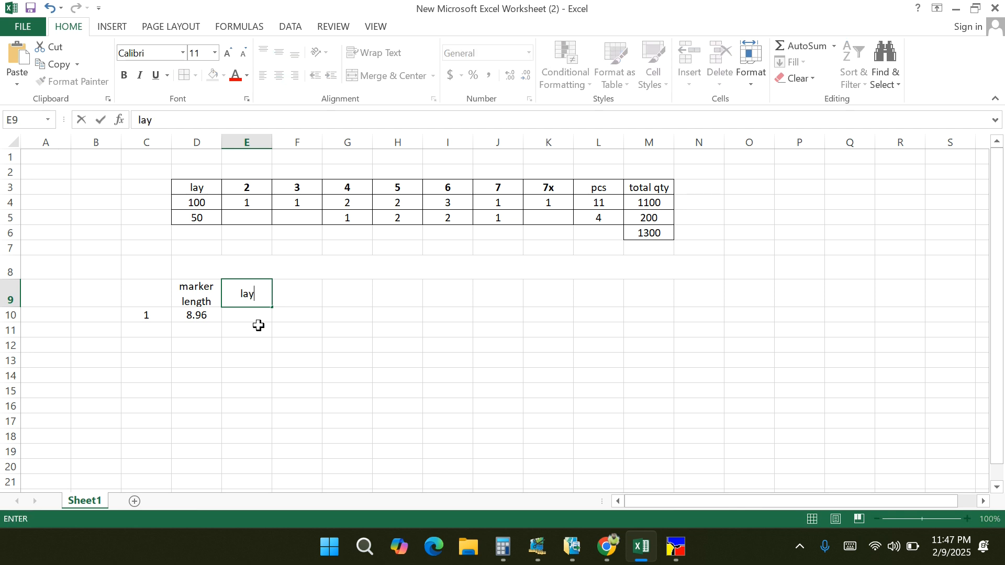
- Enter the lay count 100 in E10 and multiply the marker length by it in F10 with =D10*E10
click(233, 315)
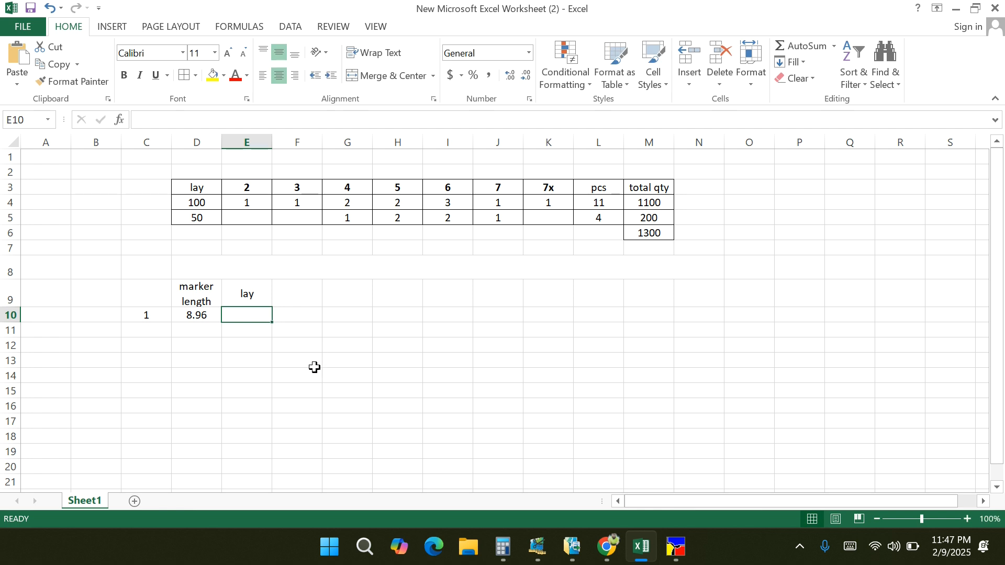
text(1)
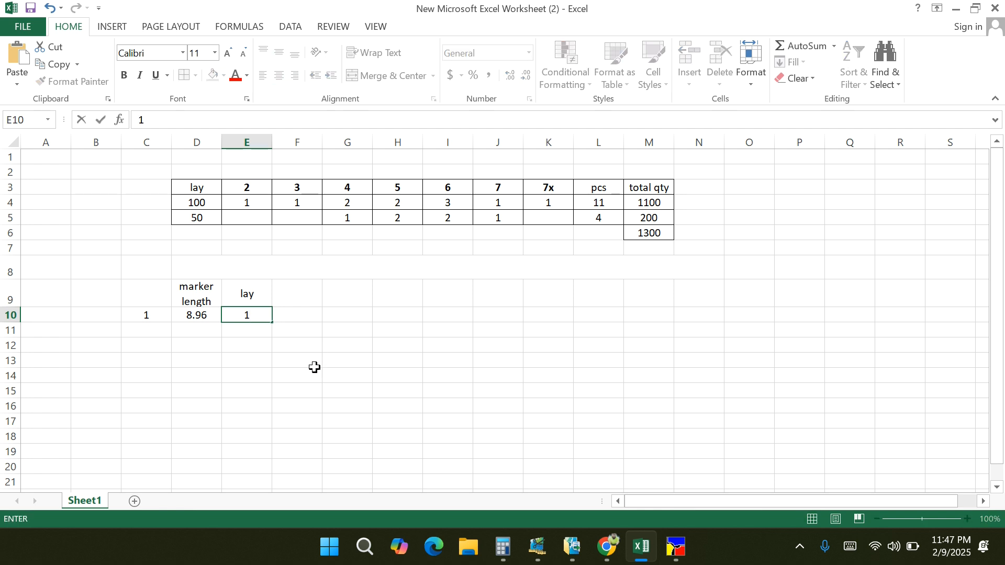
text(00)
click(303, 360)
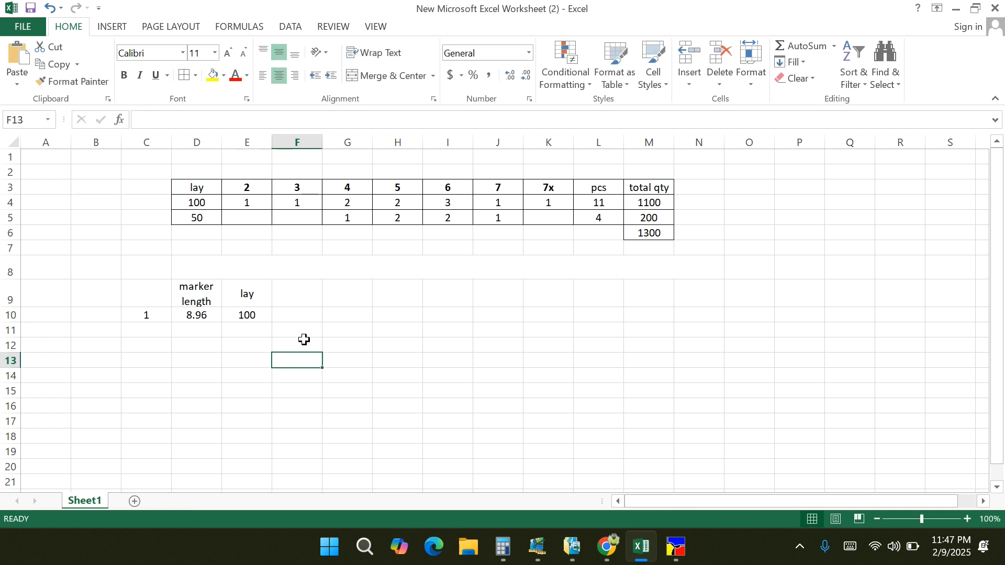
click(299, 297)
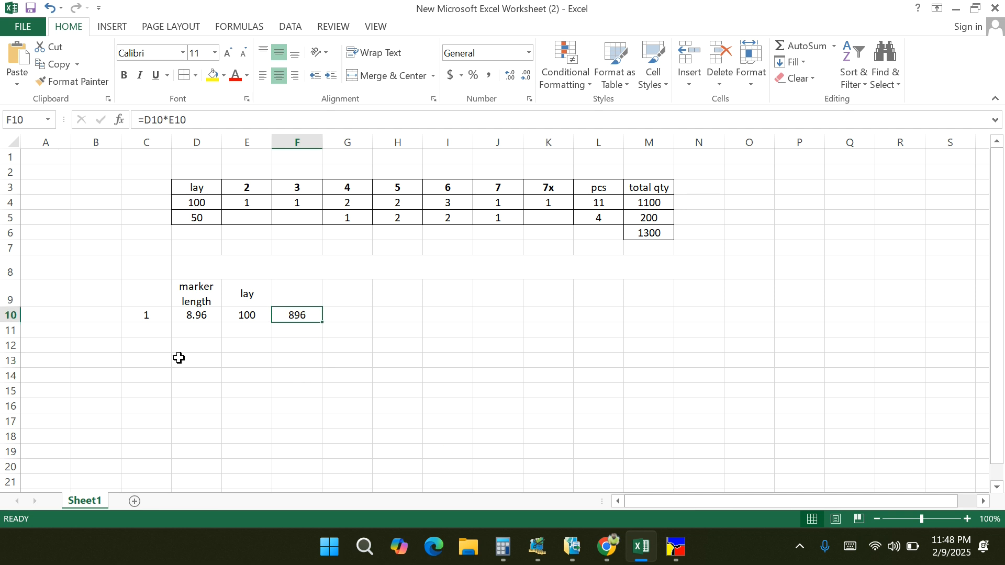
- Enter marker number 2 in C11 and switch to the Marker Making window showing the "6 PCS COSTING 21-10-18" marker
click(153, 337)
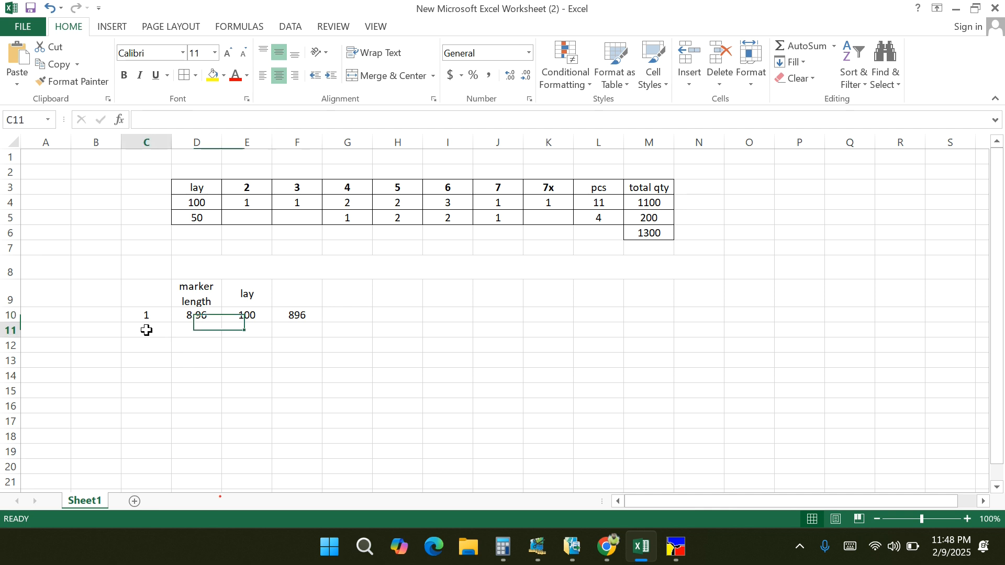
text(2)
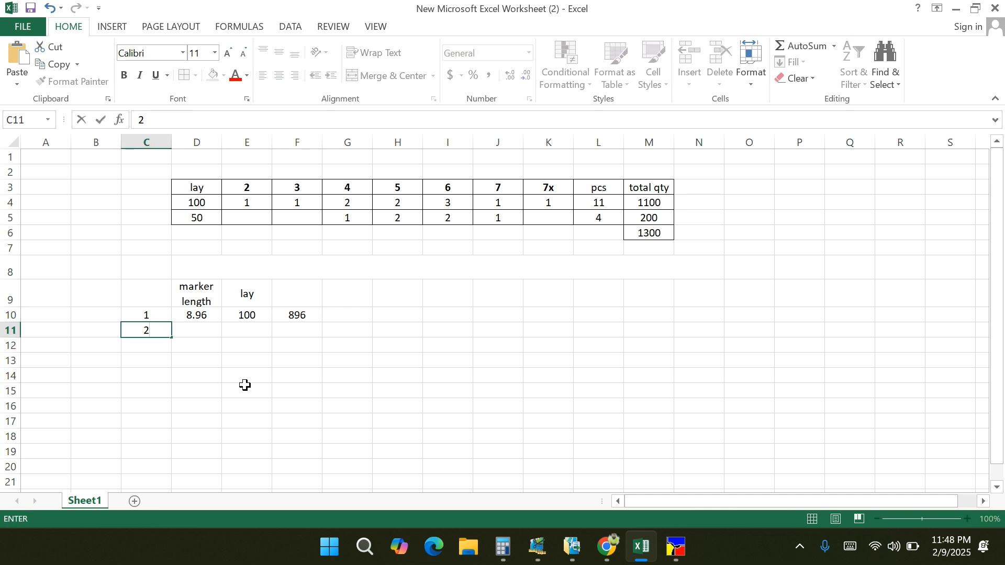
click(676, 551)
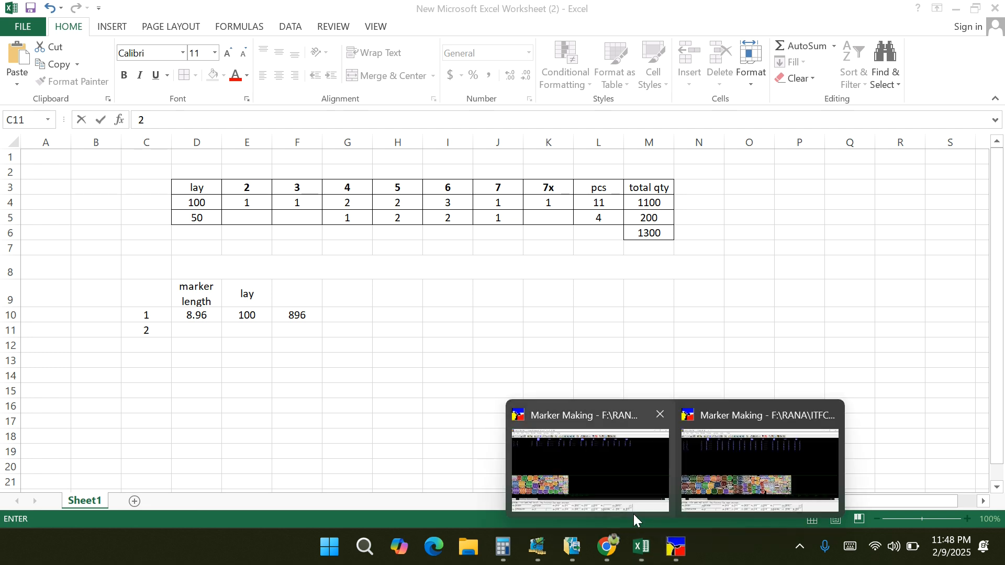
click(633, 514)
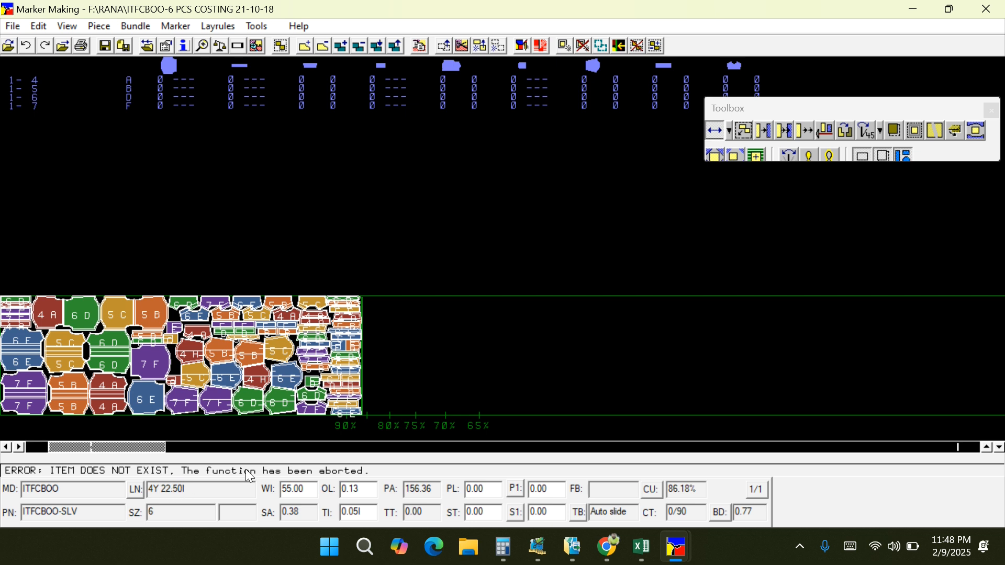
- Switch to Calculator and convert the marker length 4Y 22.50I to yards by computing 22.5 ÷ 36 + 4
click(503, 548)
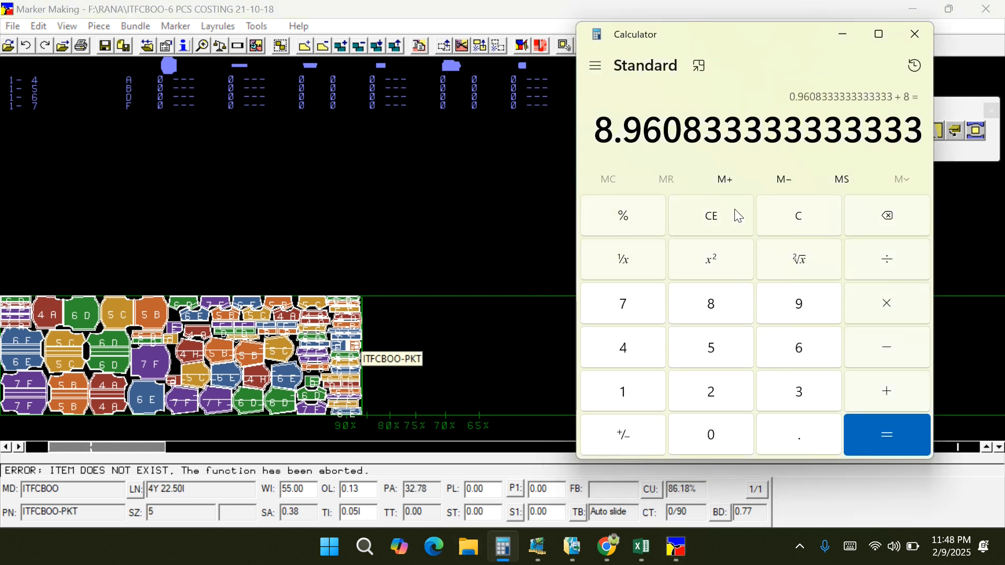
click(771, 220)
double_click(710, 392)
click(792, 429)
click(709, 346)
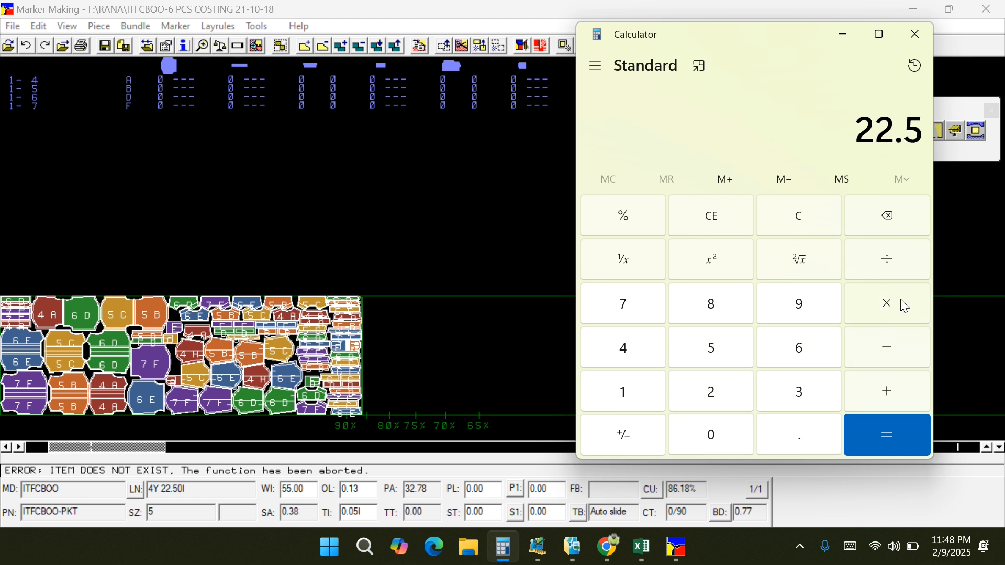
click(811, 403)
click(801, 349)
click(884, 439)
click(885, 395)
click(624, 352)
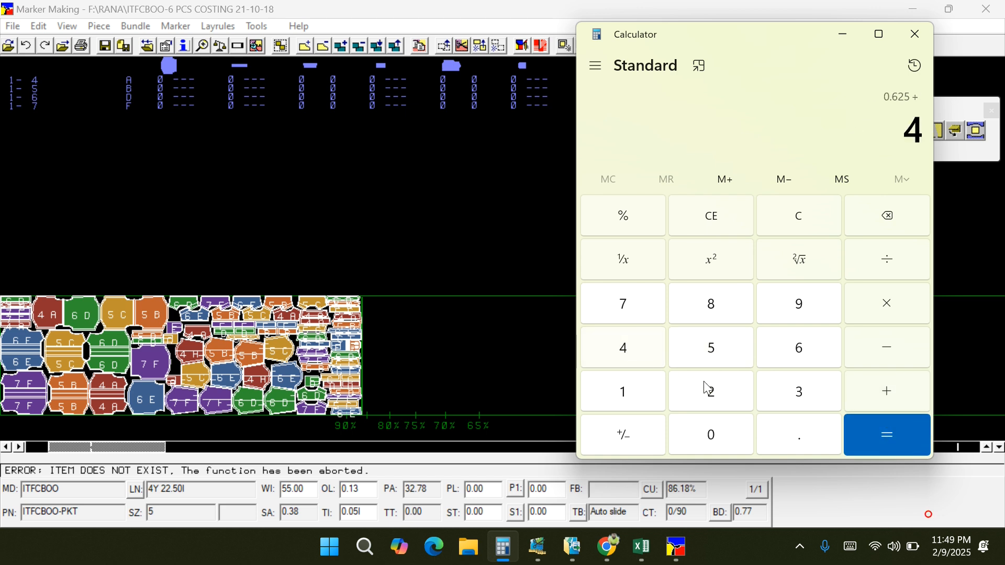
click(904, 450)
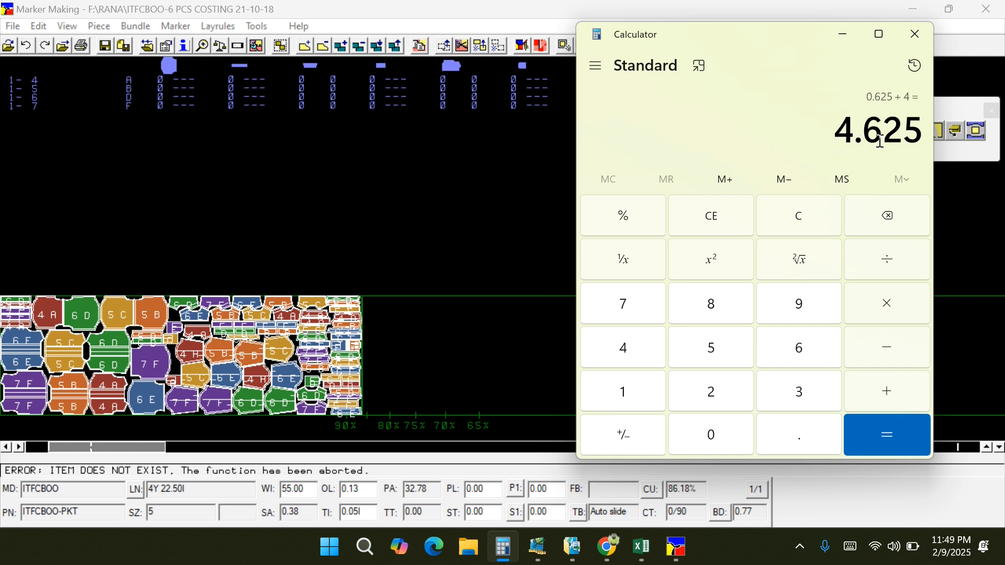
- Return to the Excel worksheet and enter the second marker's length, 4.625, in D11
click(843, 36)
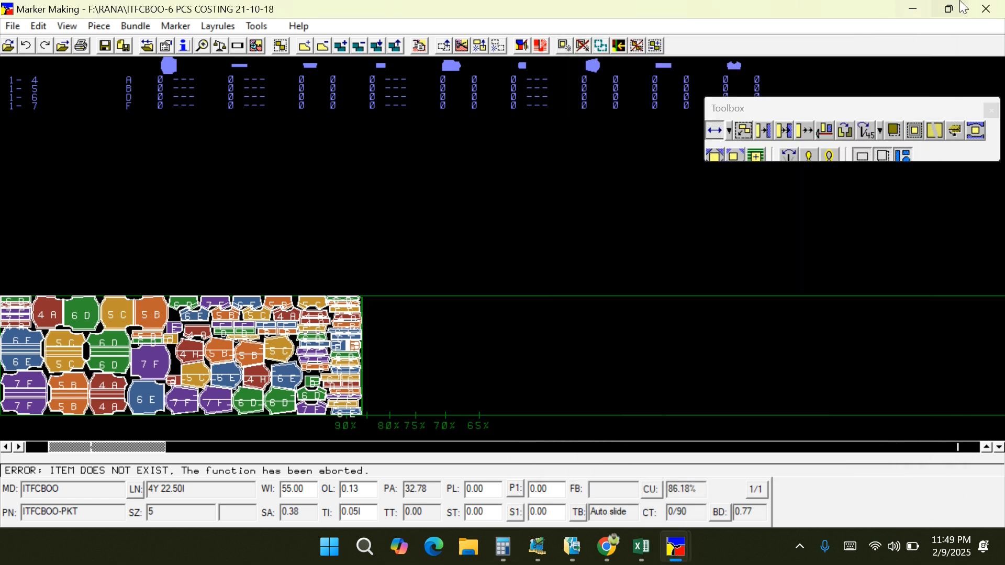
click(913, 10)
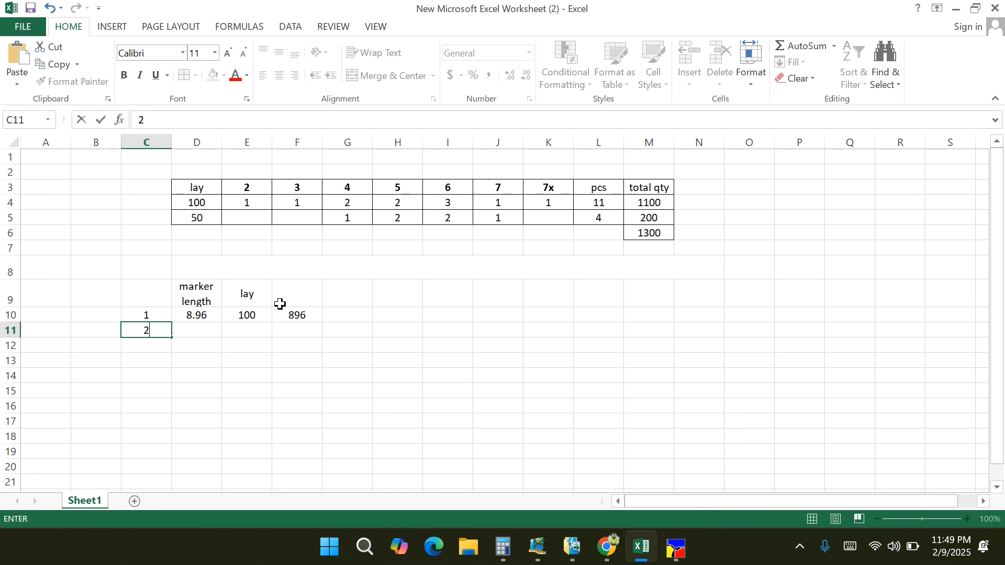
click(207, 330)
text(4)
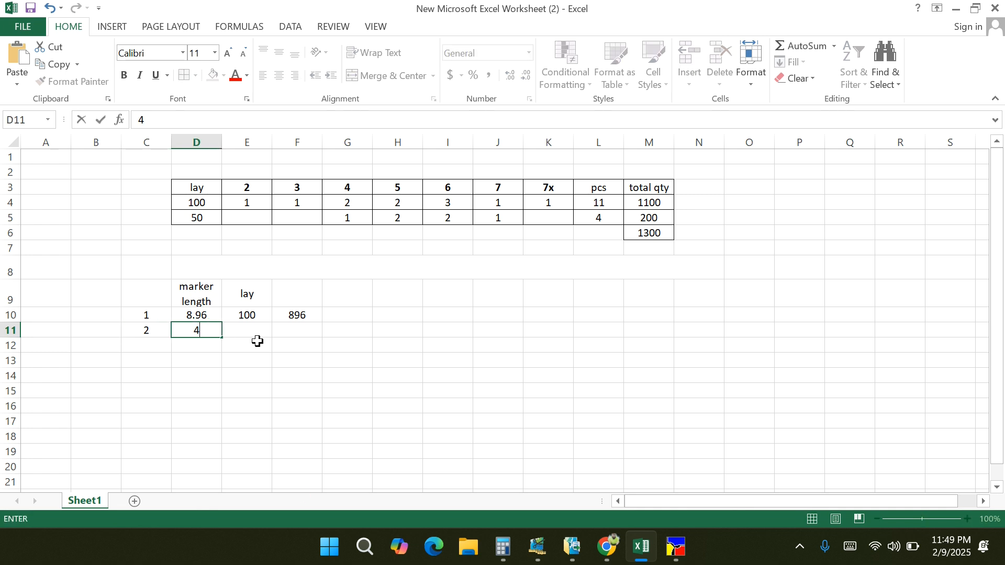
text(.625)
- Enter the lay count 50 in E11 for the second marker
click(263, 332)
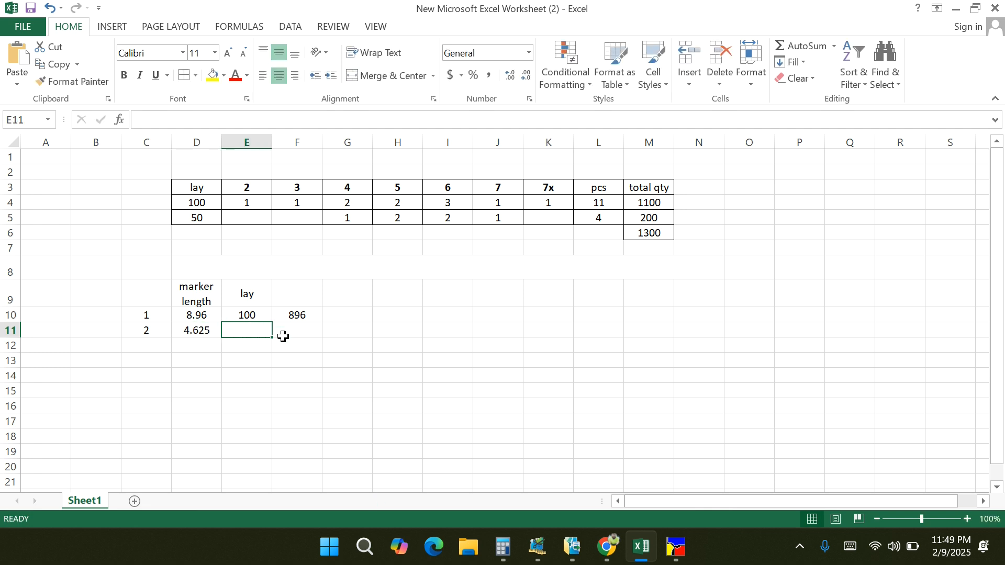
text(50)
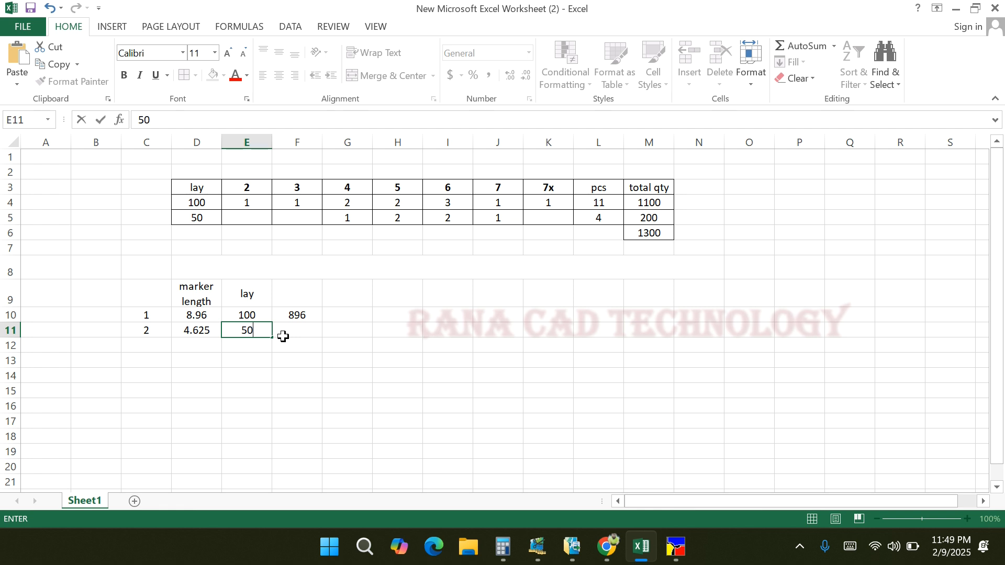
click(304, 374)
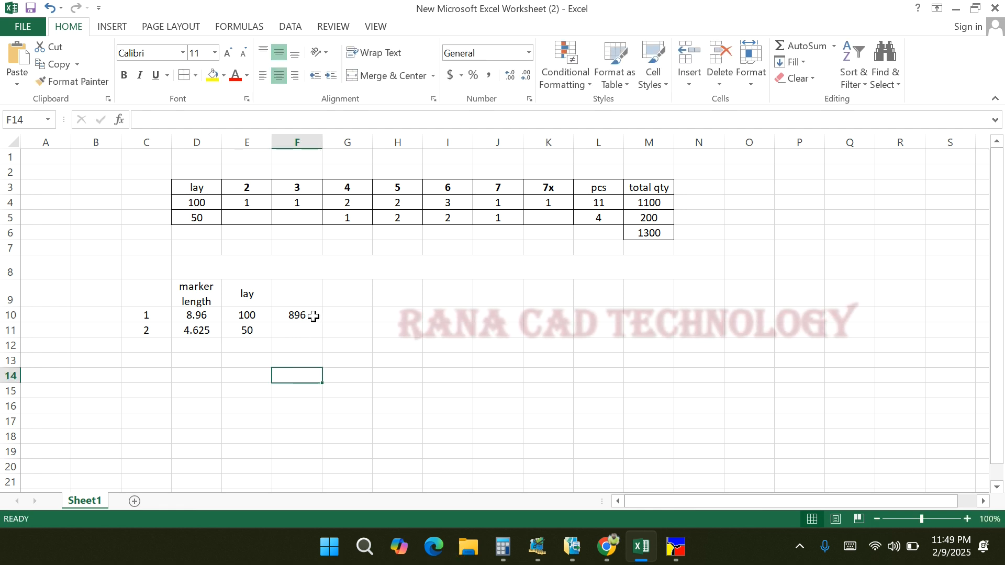
- Fill the length-times-lay formula from F10 down to F11 for the second marker
click(313, 320)
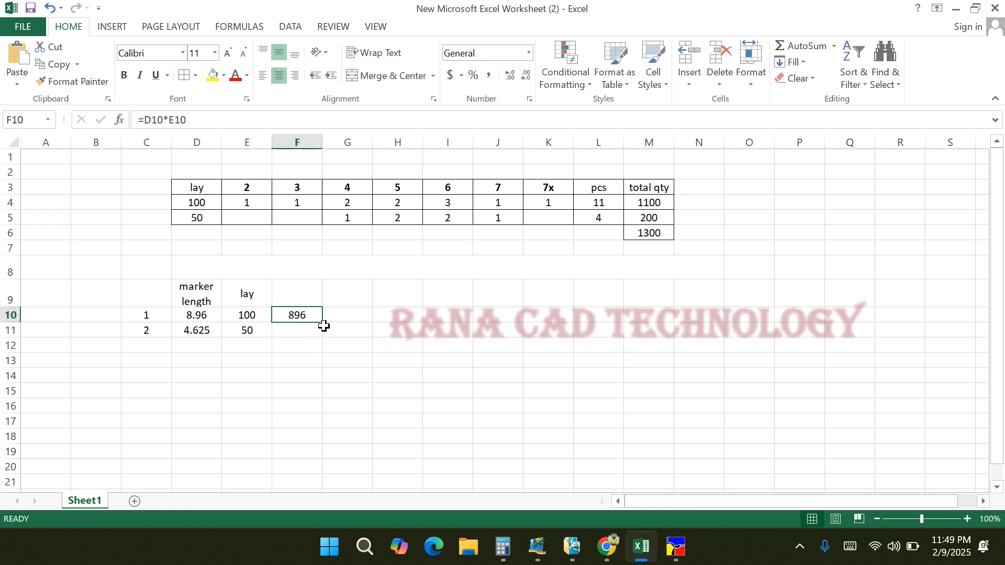
drag(323, 323, 325, 334)
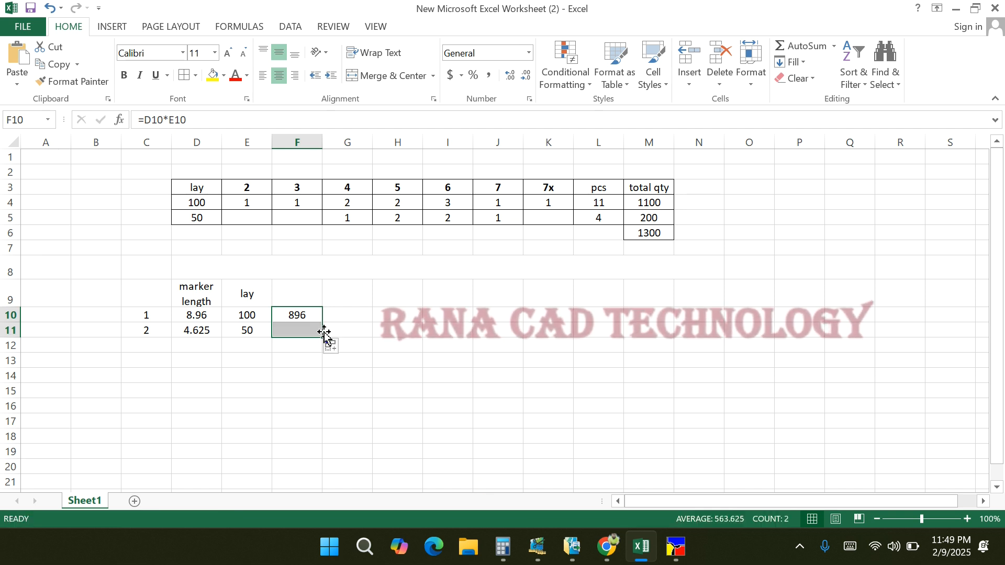
click(436, 370)
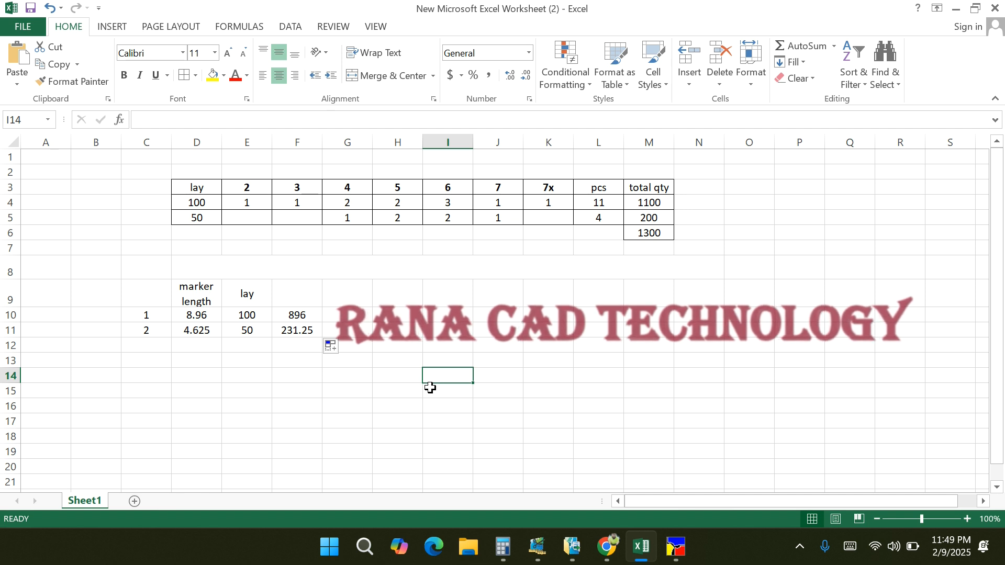
- Total the two fabric lengths in F12 with the formula =F10+F11
click(299, 316)
drag(300, 316, 311, 334)
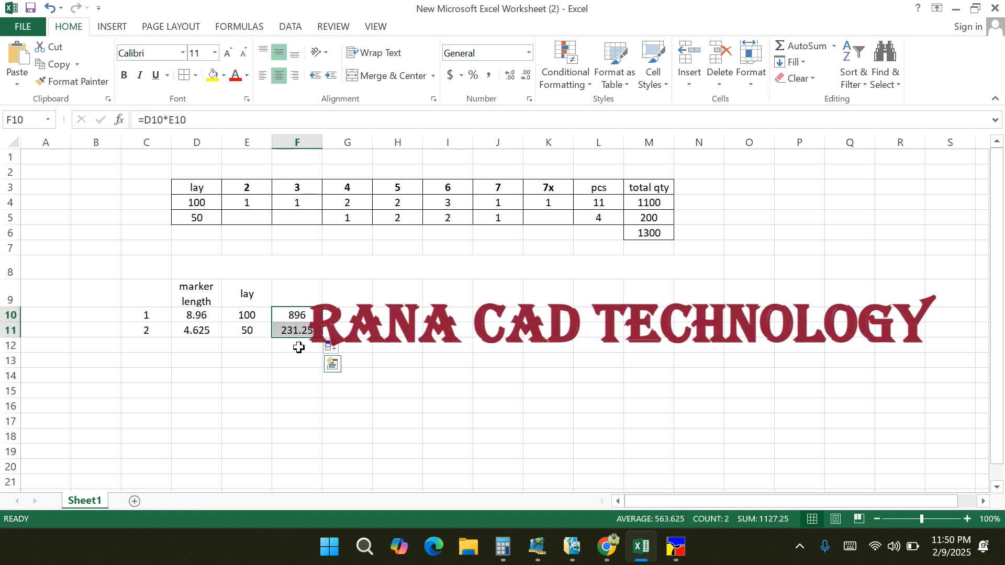
click(298, 348)
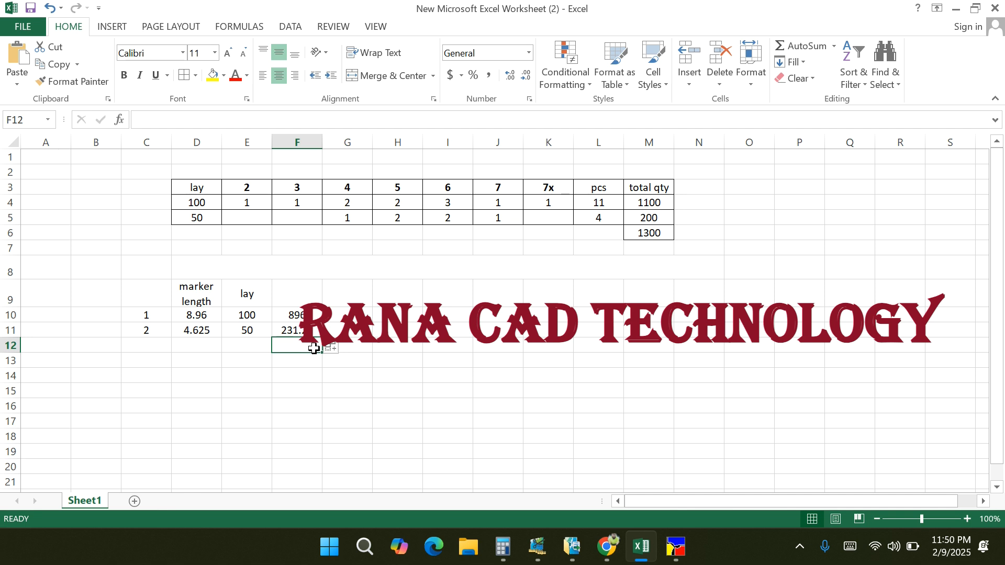
text(=)
click(298, 316)
text(+)
click(300, 331)
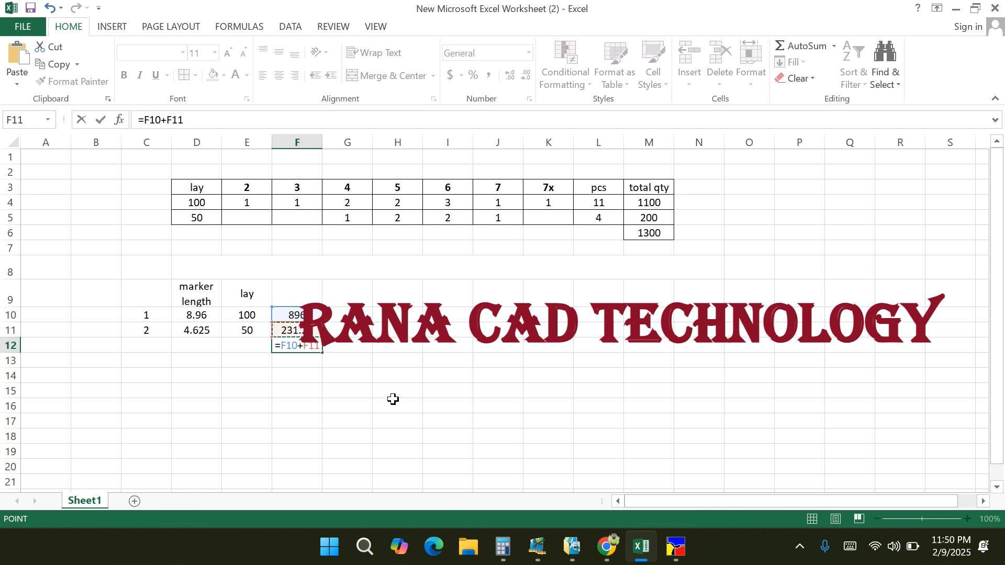
key(Return)
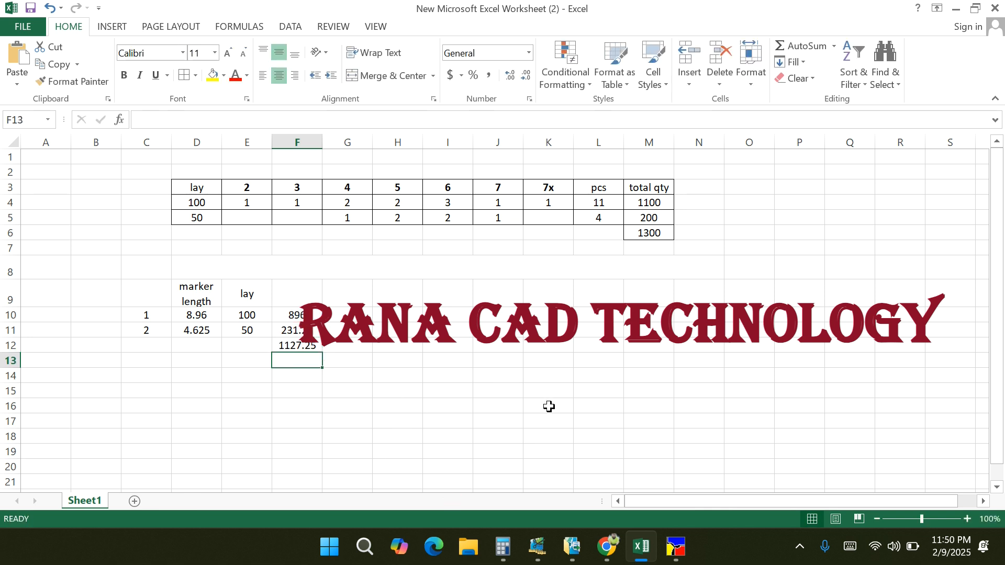
- Divide the total quantity by the total length in G12 with the formula =M6/F12
click(648, 233)
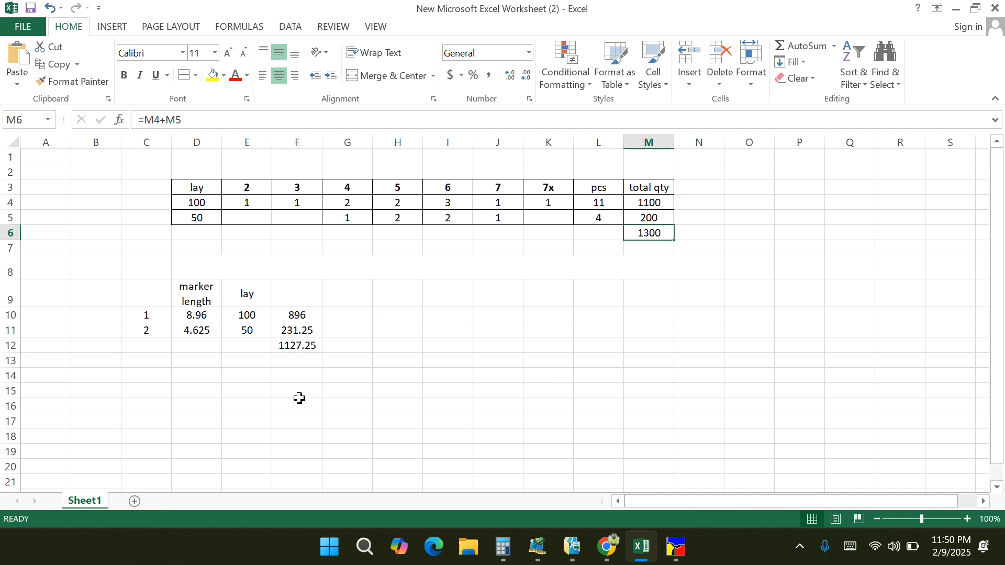
click(297, 349)
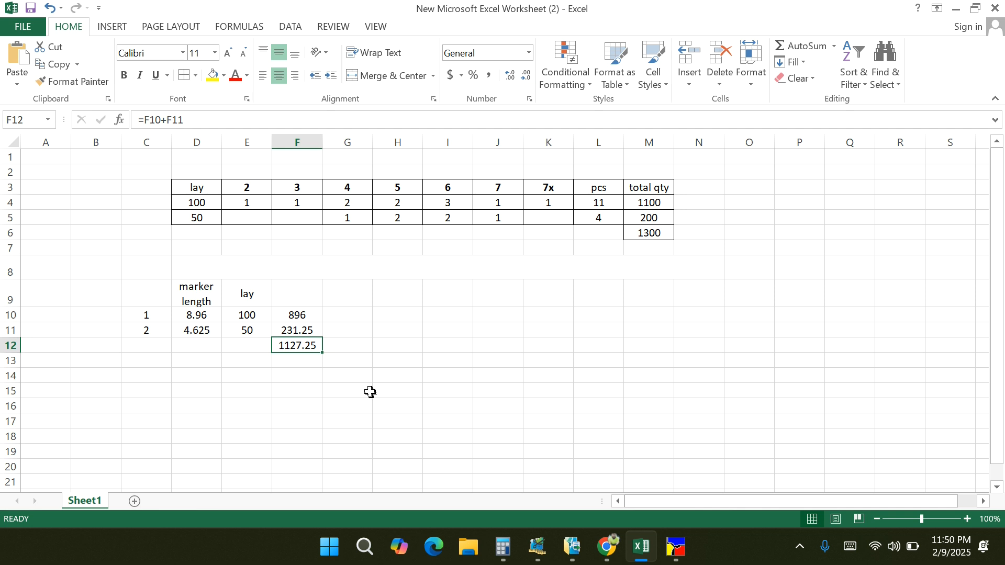
click(344, 347)
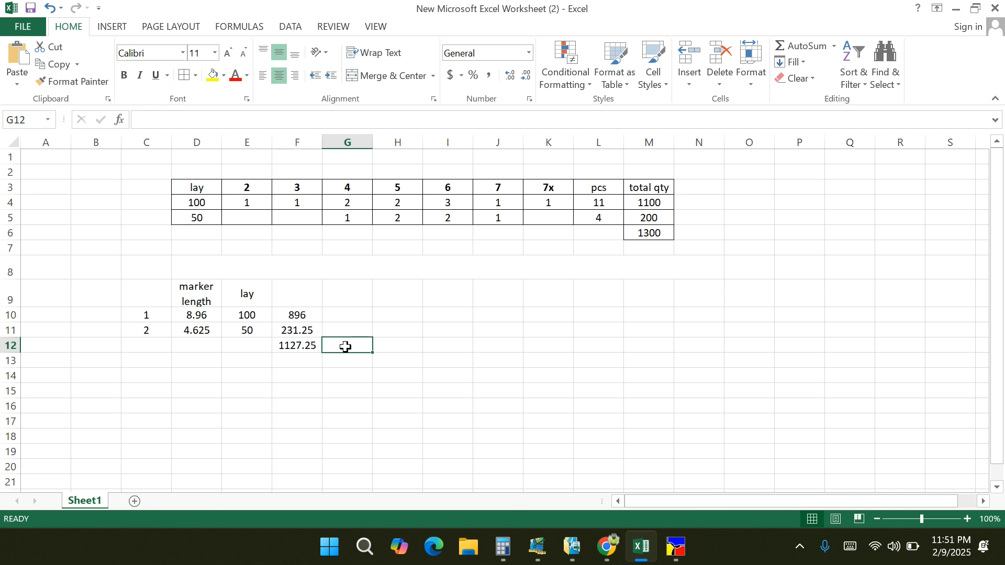
text(=)
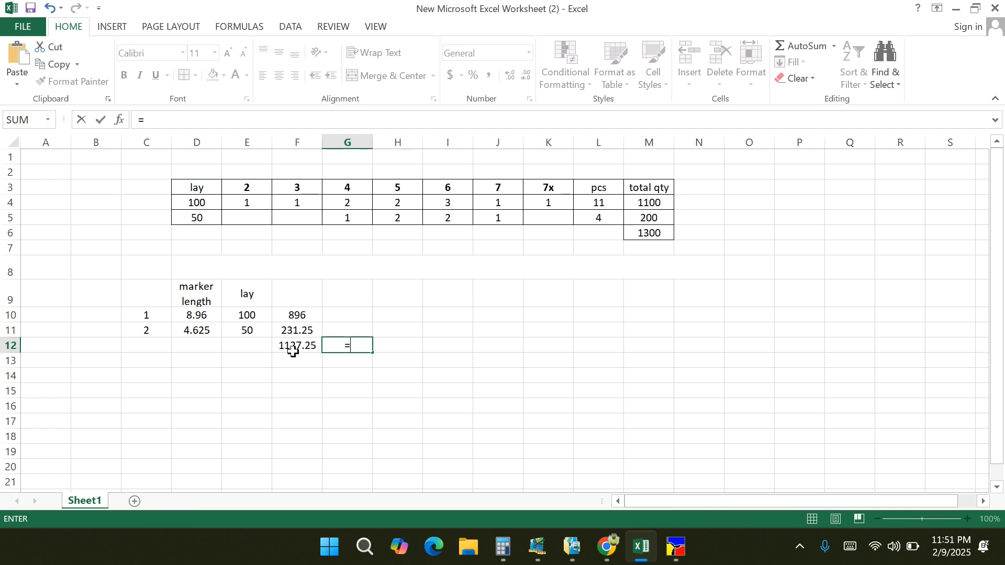
click(644, 233)
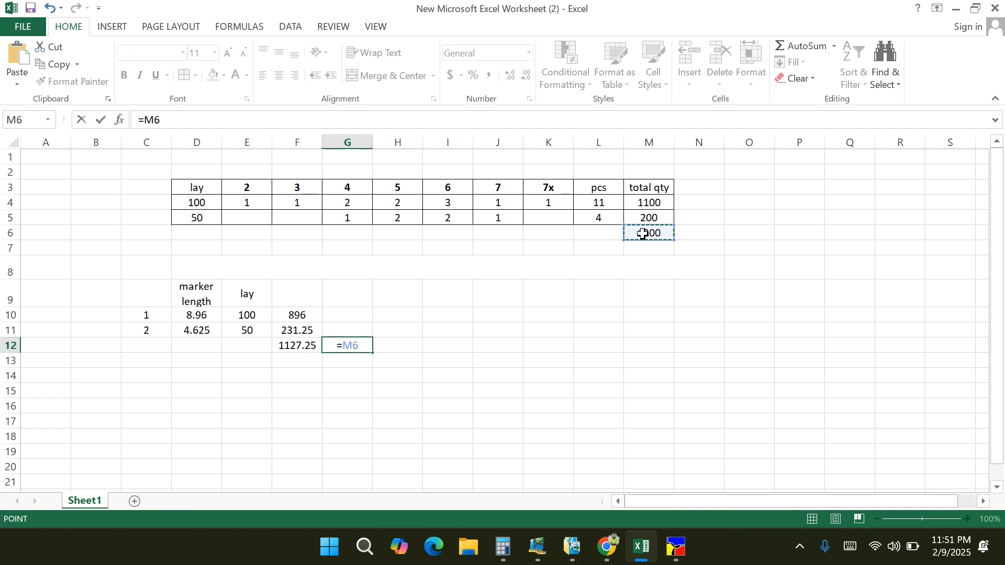
text(/)
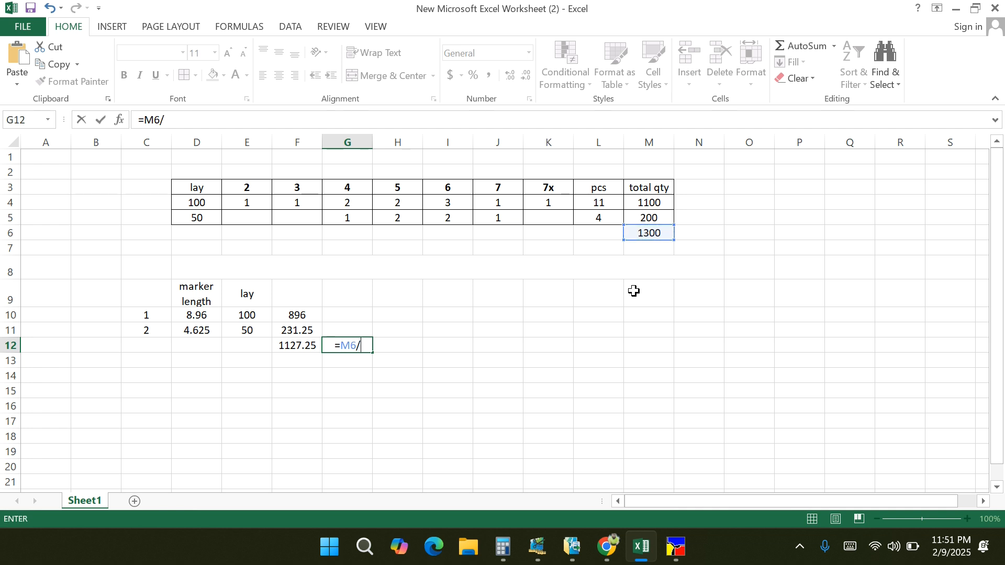
click(285, 344)
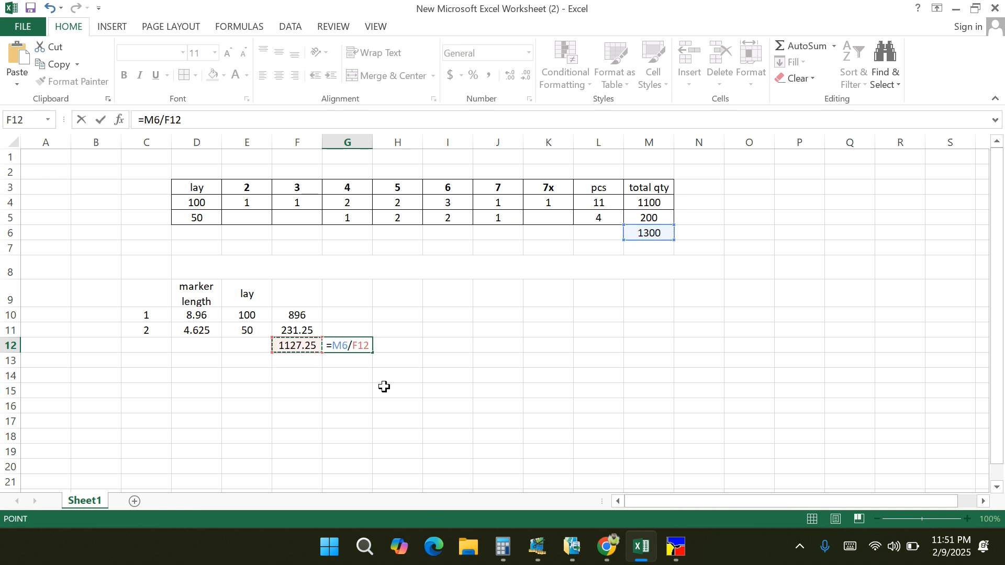
key(Return)
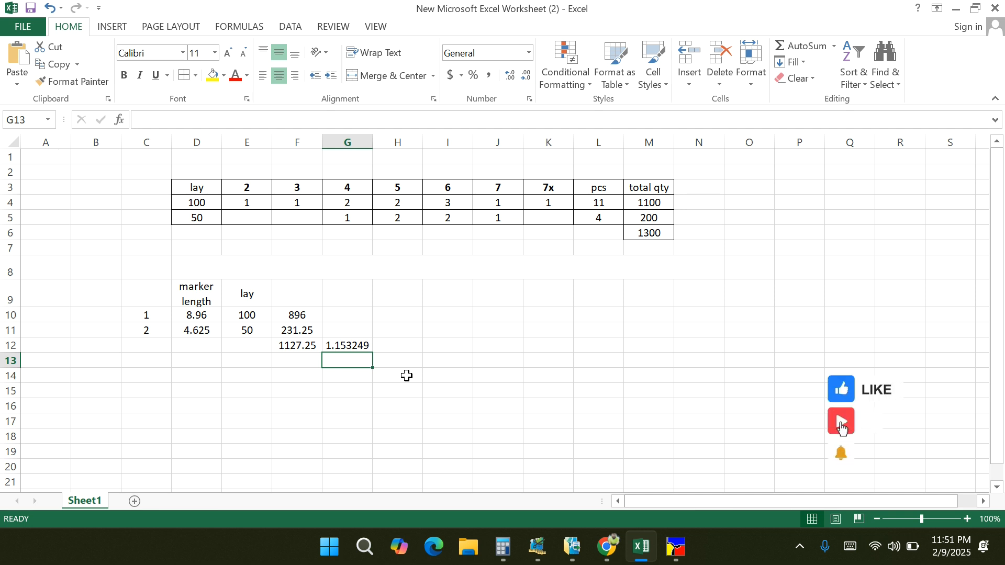
- Write "(marker length x Lay)=length+ length (all marker)=Total length.(Total qty /Total length)=Ans" in the merged cell D8
click(194, 267)
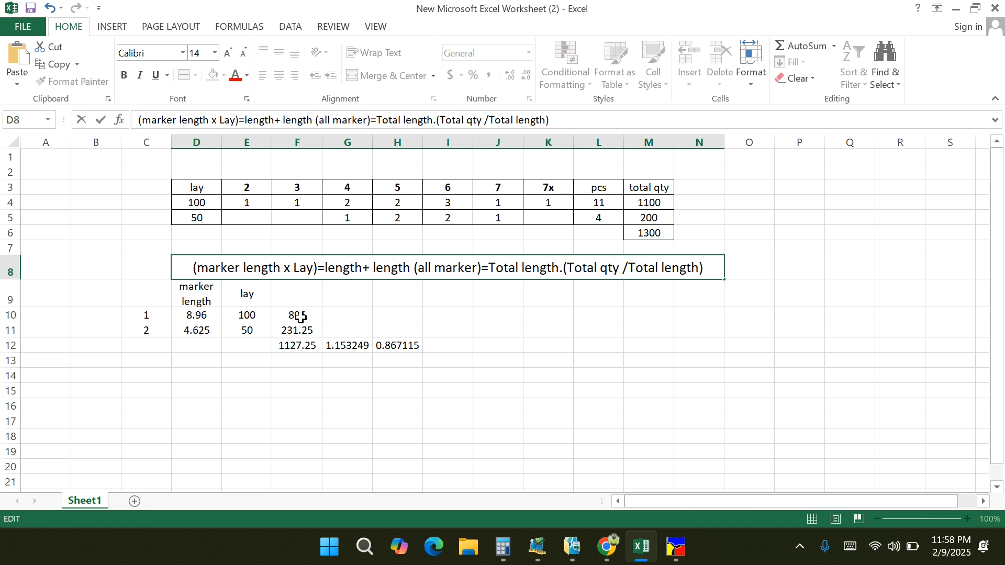
drag(296, 320, 297, 333)
click(292, 343)
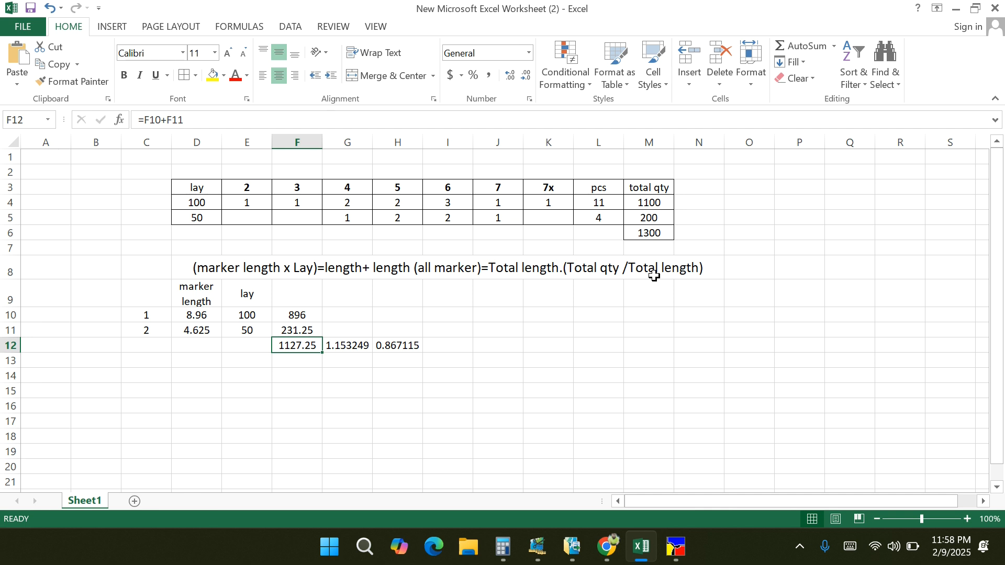
click(707, 270)
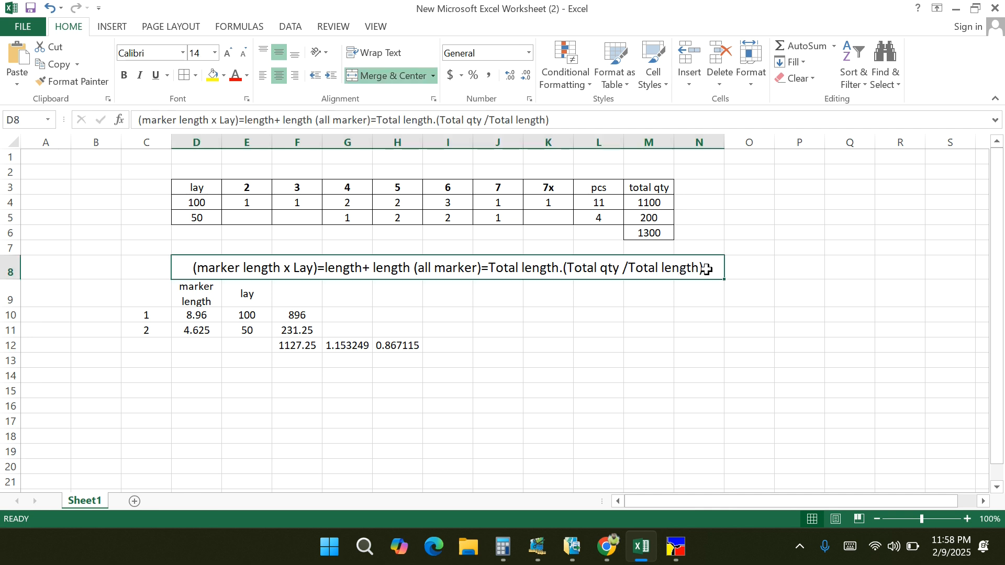
double_click(707, 270)
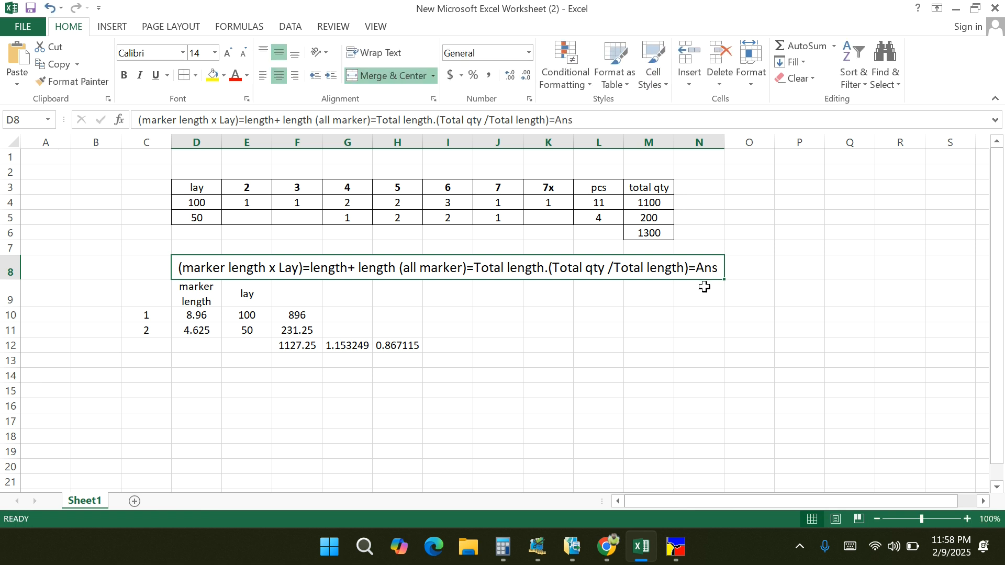